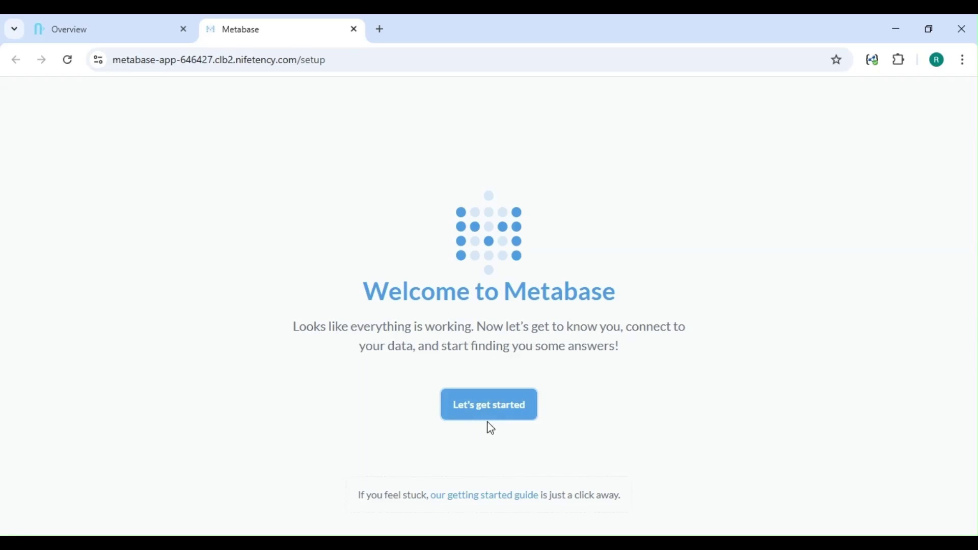
# Step: Start the first-time setup and keep English as the language
pyautogui.click(484, 410)
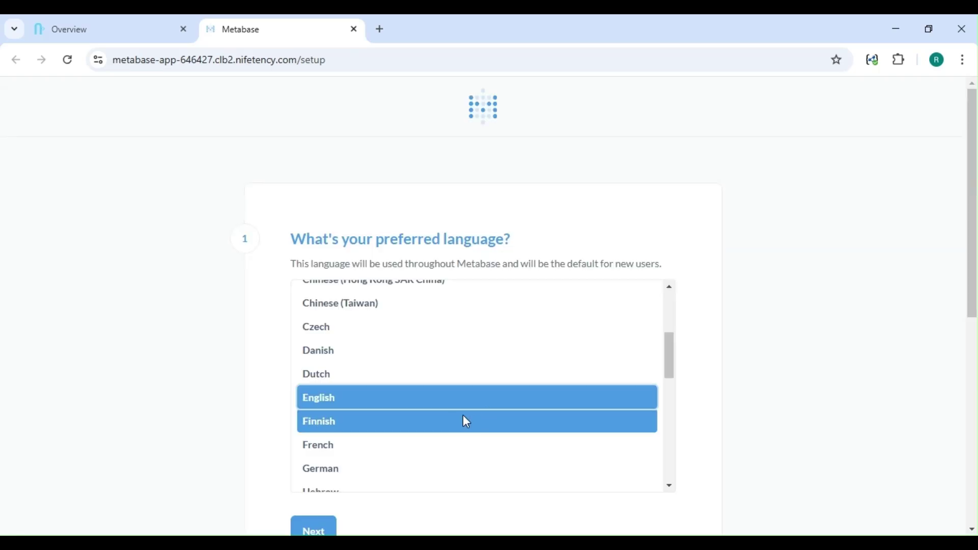
pyautogui.scroll(-1, 432, 402)
pyautogui.scroll(-2, 787, 417)
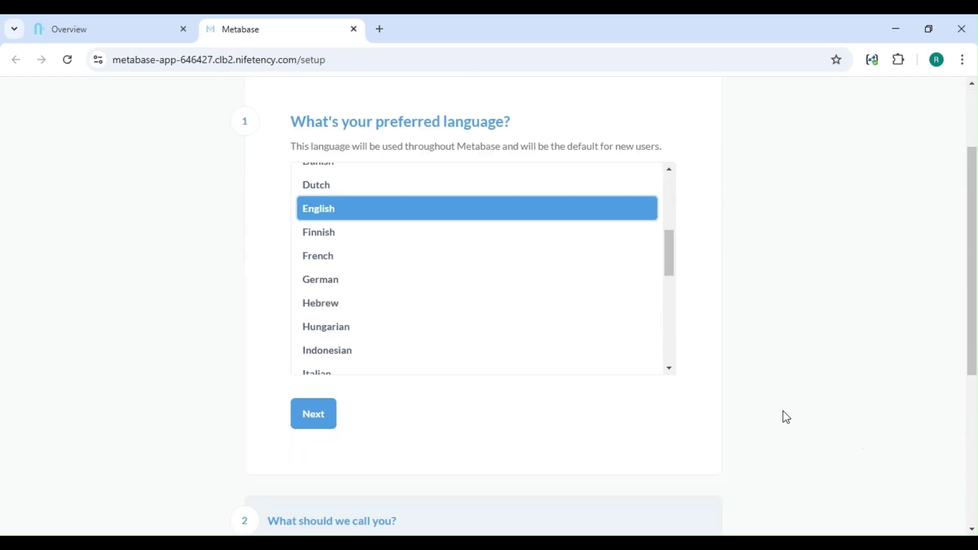
pyautogui.click(330, 398)
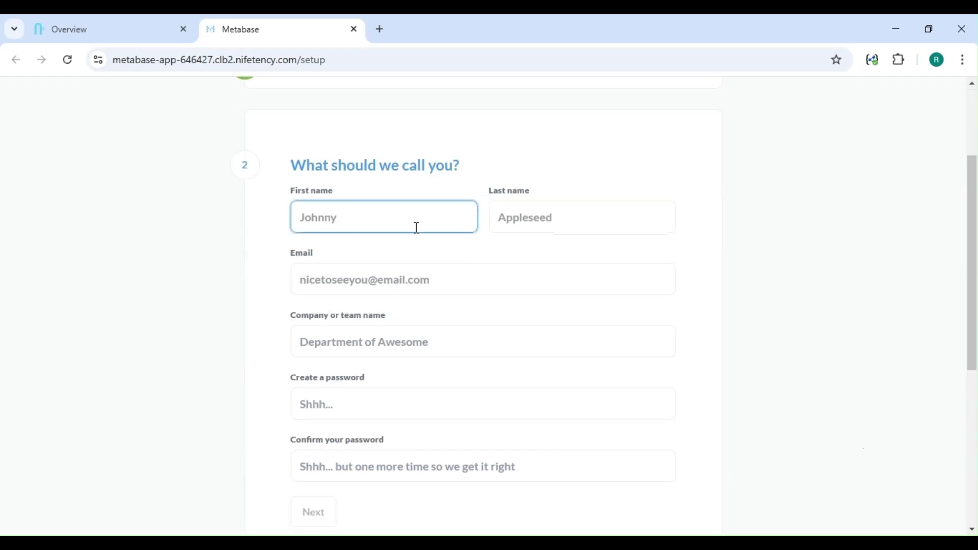
# Step: Enter the admin's first and last name and company, and fill the e-mail from a saved entry
pyautogui.click(422, 255)
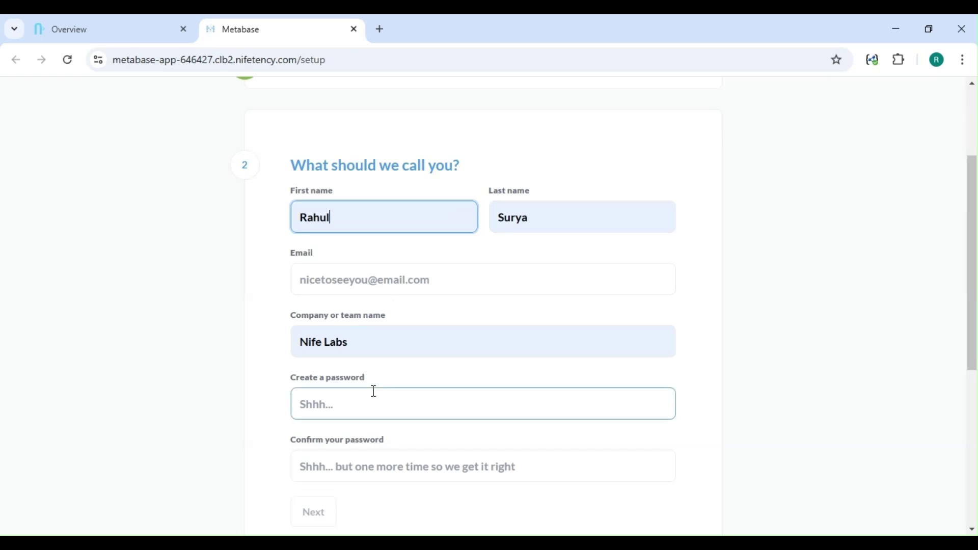
pyautogui.click(341, 273)
pyautogui.click(474, 394)
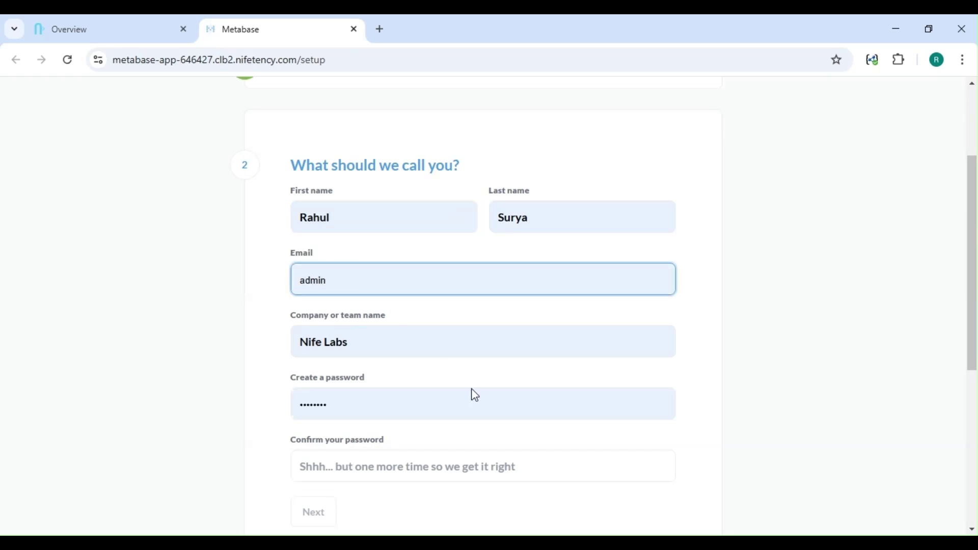
pyautogui.click(434, 488)
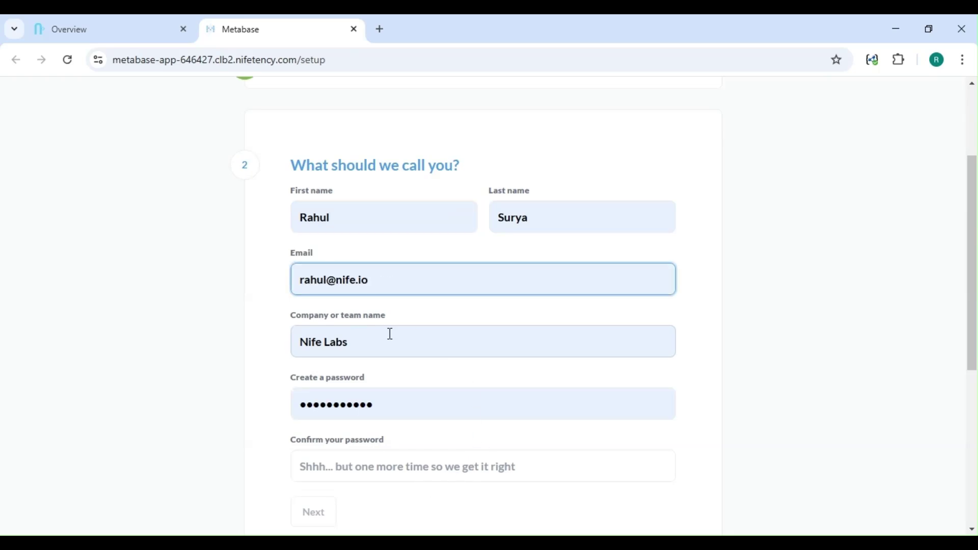
pyautogui.scroll(-3, 400, 391)
pyautogui.moveTo(392, 259); pyautogui.dragTo(290, 261)
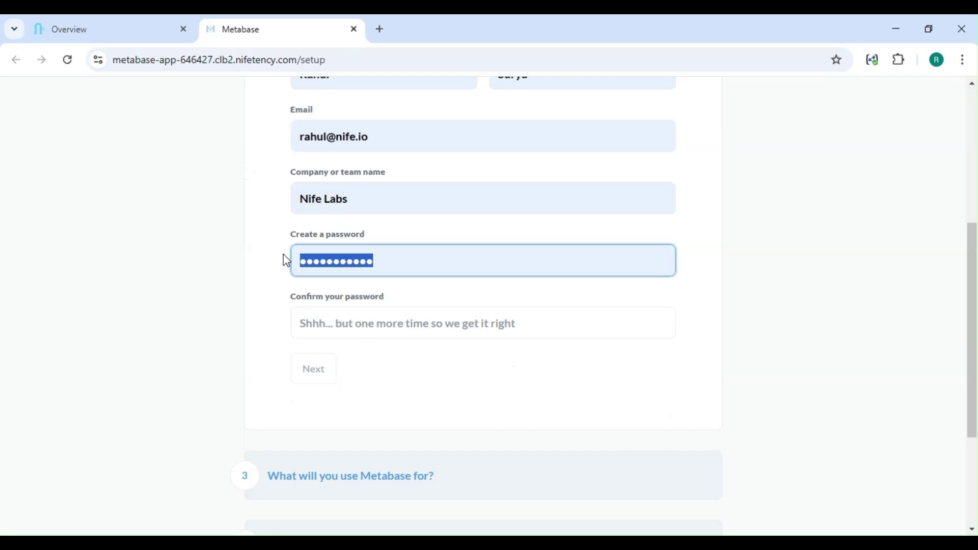
# Step: Replace the autofilled password with a new one, confirm it, and submit the account details
pyautogui.press('BackSpace')
pyautogui.write('•')
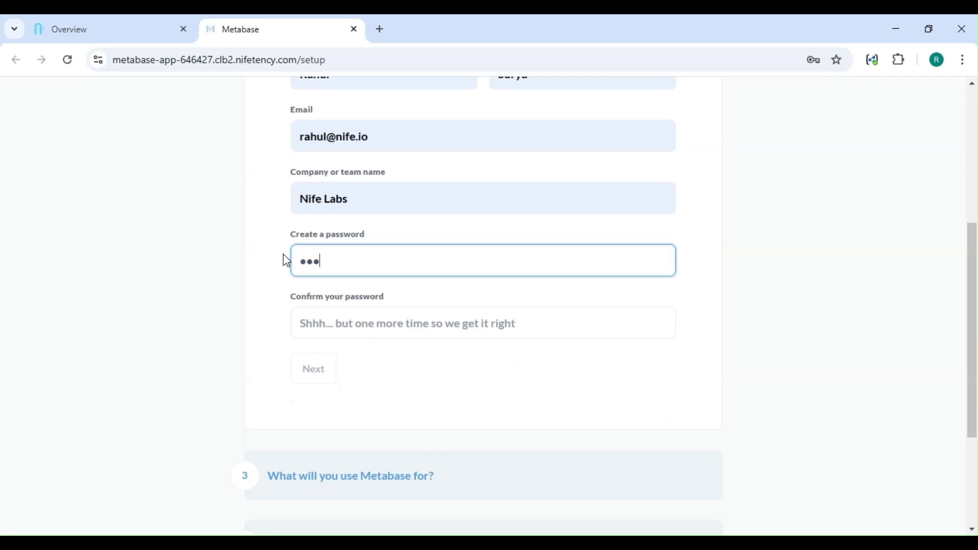
pyautogui.write('••••••')
pyautogui.click(331, 320)
pyautogui.write('•••••••')
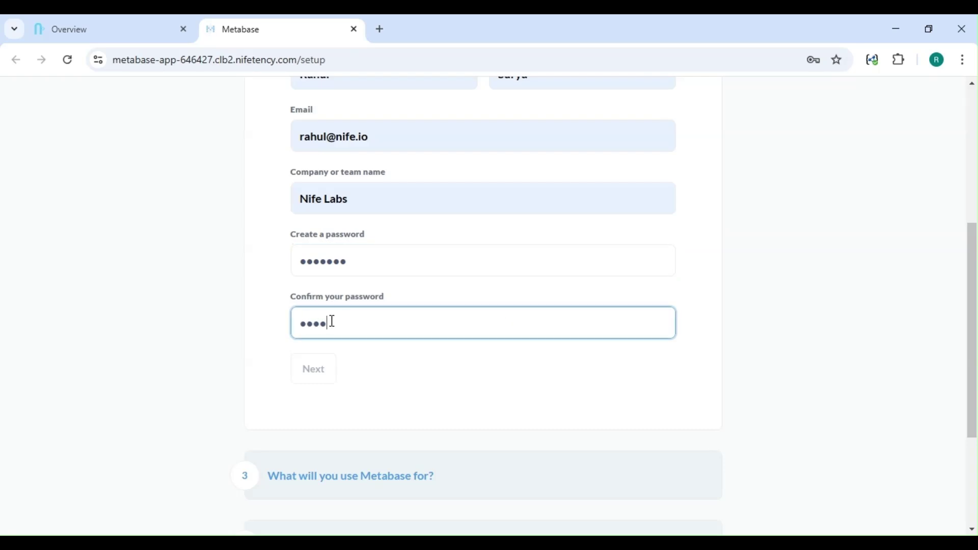
pyautogui.click(314, 384)
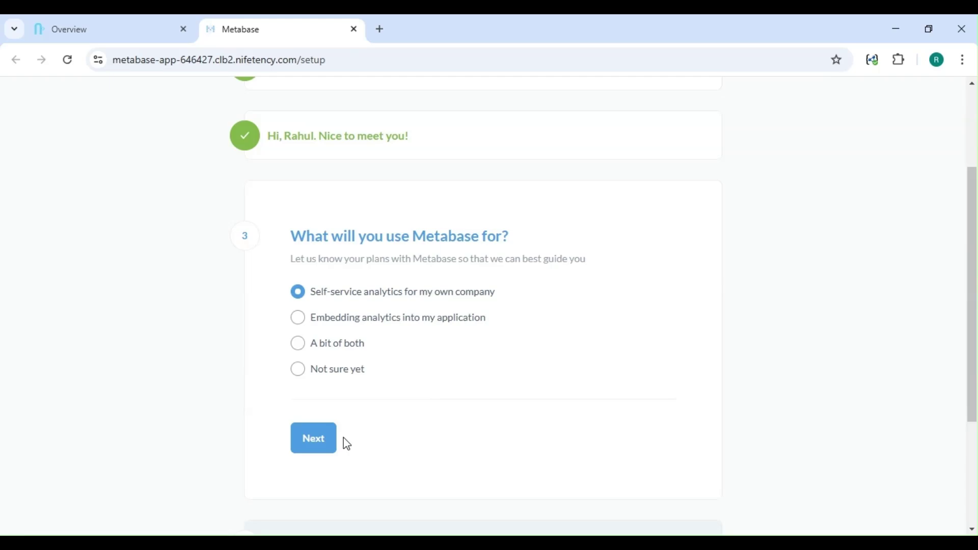
# Step: Choose self-service analytics, add data later, finish setup and go to the Metabase home page
pyautogui.click(312, 443)
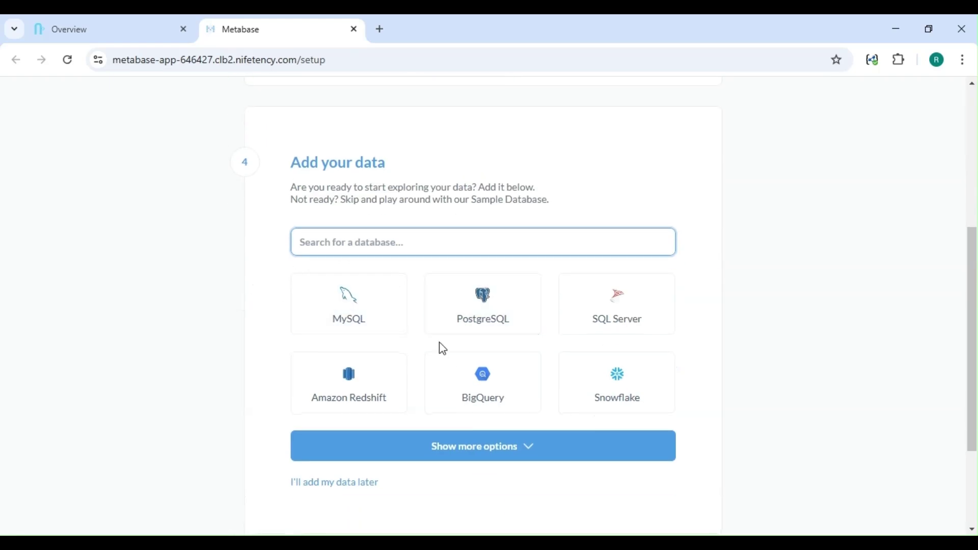
pyautogui.scroll(-1, 459, 433)
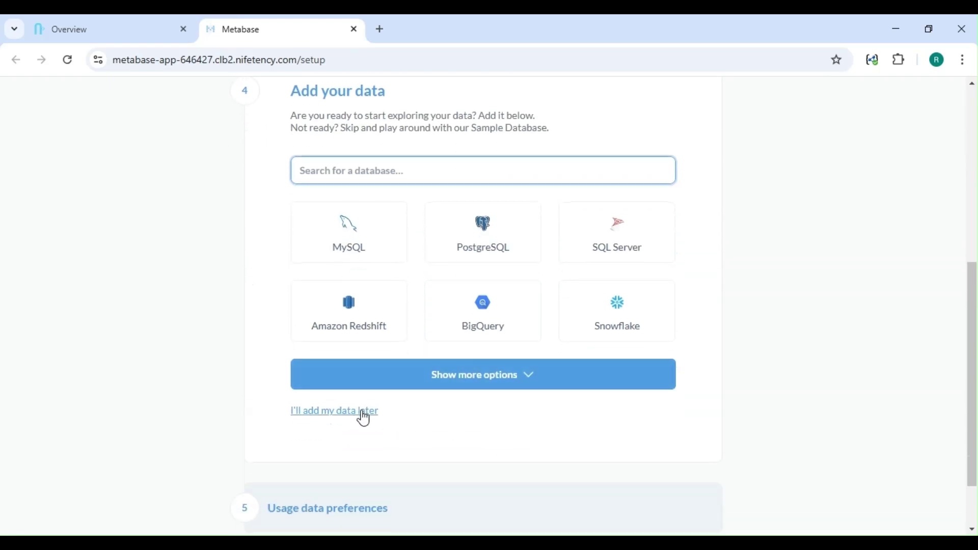
pyautogui.click(364, 418)
pyautogui.click(317, 397)
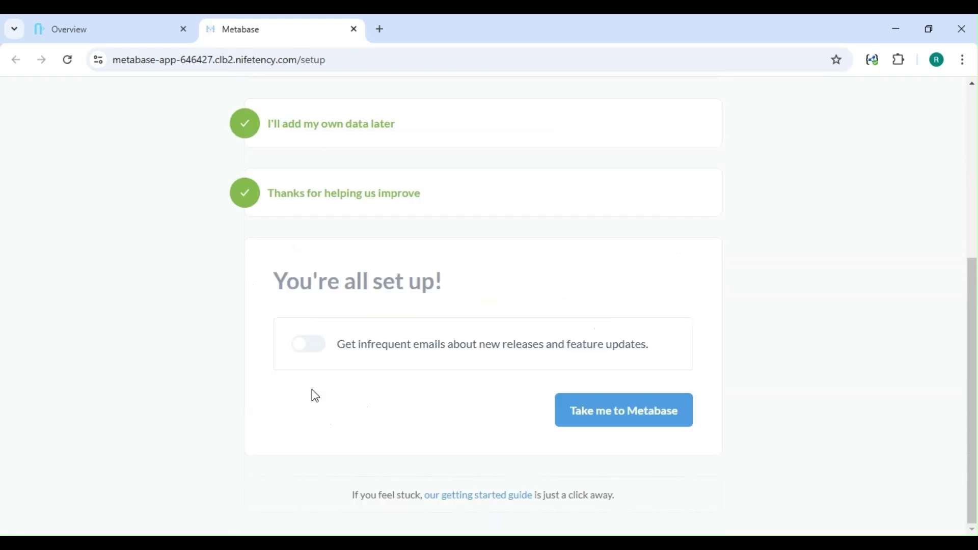
pyautogui.click(629, 411)
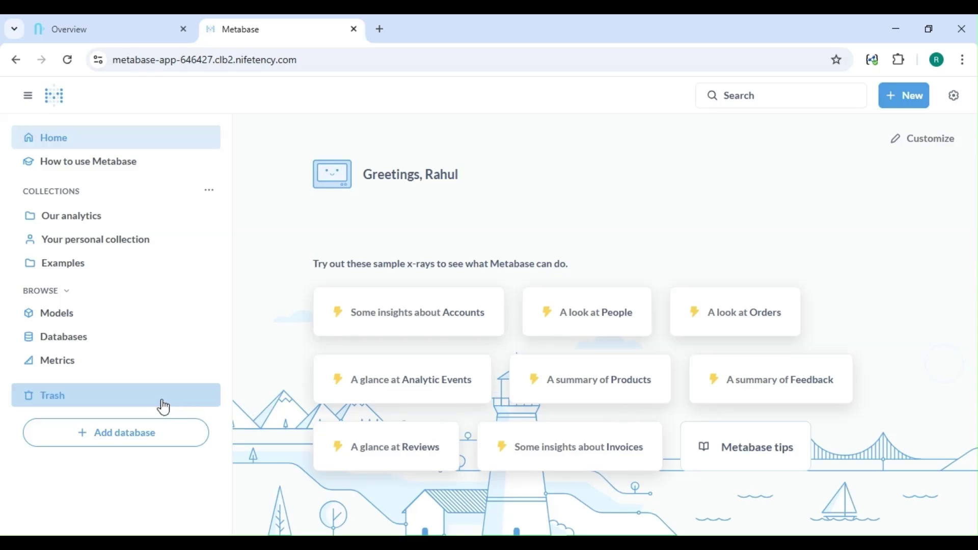
# Step: Open the Add database form and browse the database types, leaving PostgreSQL selected
pyautogui.click(107, 449)
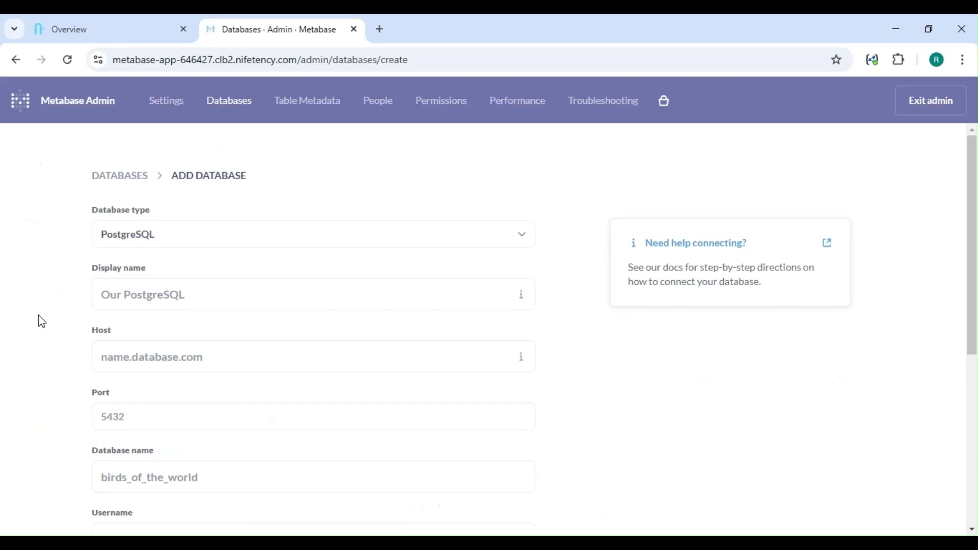
pyautogui.click(125, 296)
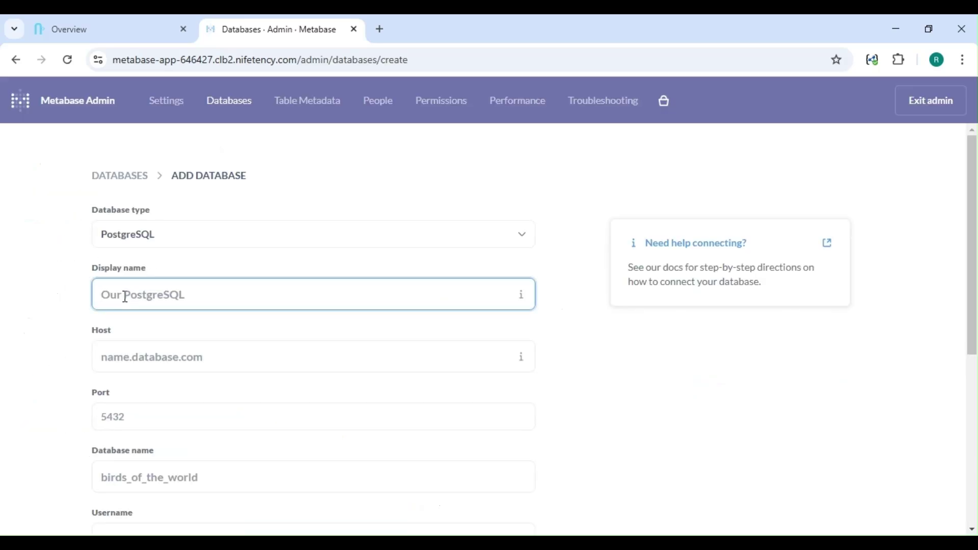
pyautogui.click(135, 238)
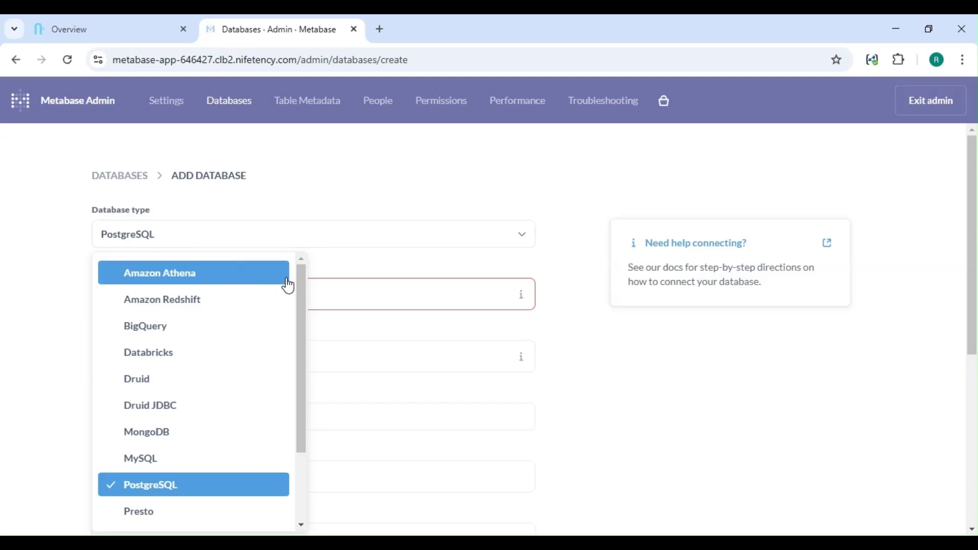
pyautogui.moveTo(306, 280); pyautogui.dragTo(304, 356)
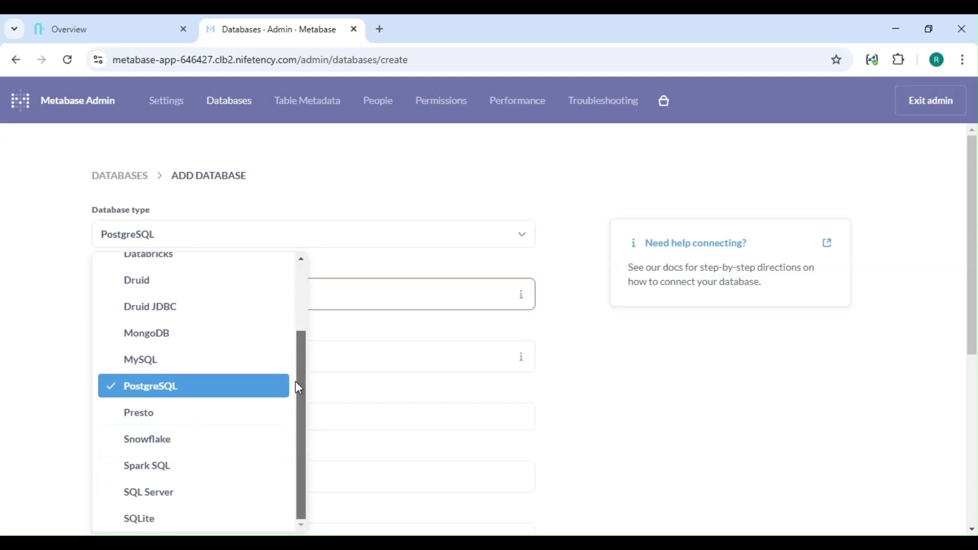
pyautogui.scroll(1, 305, 352)
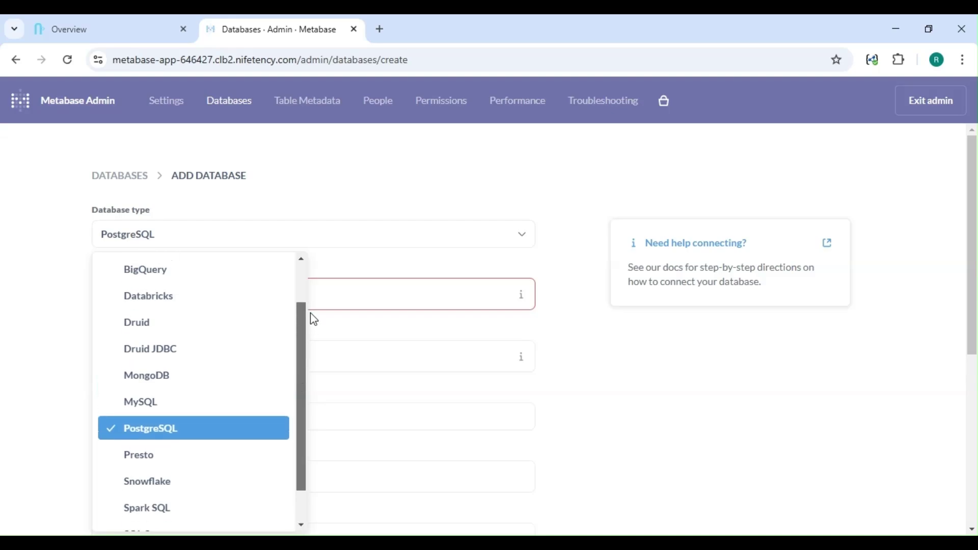
pyautogui.scroll(-1, 313, 326)
pyautogui.scroll(1, 316, 326)
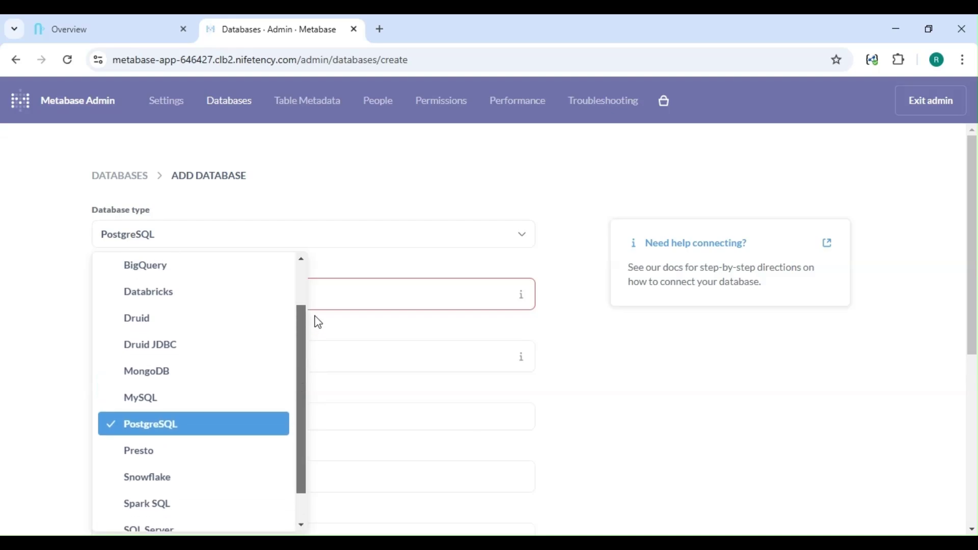
pyautogui.scroll(-1, 312, 357)
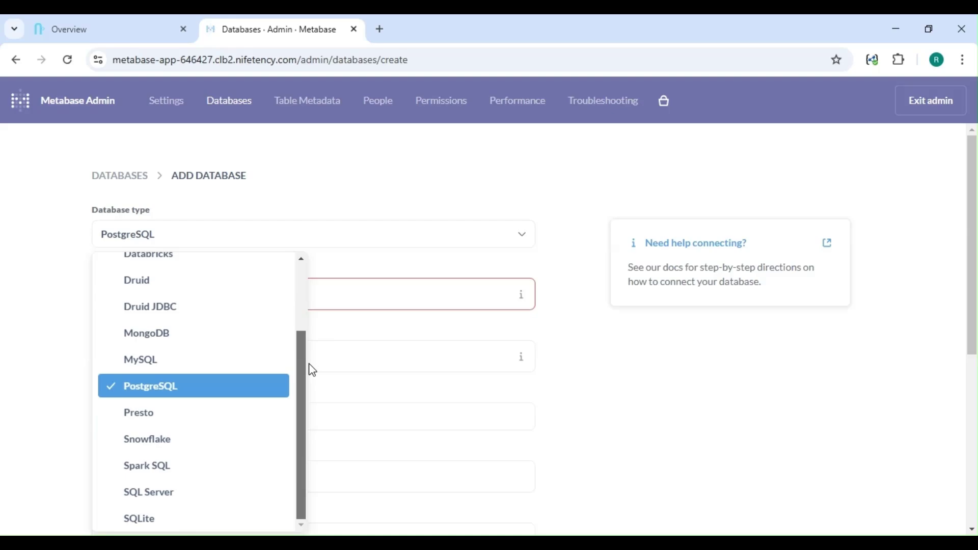
pyautogui.click(364, 297)
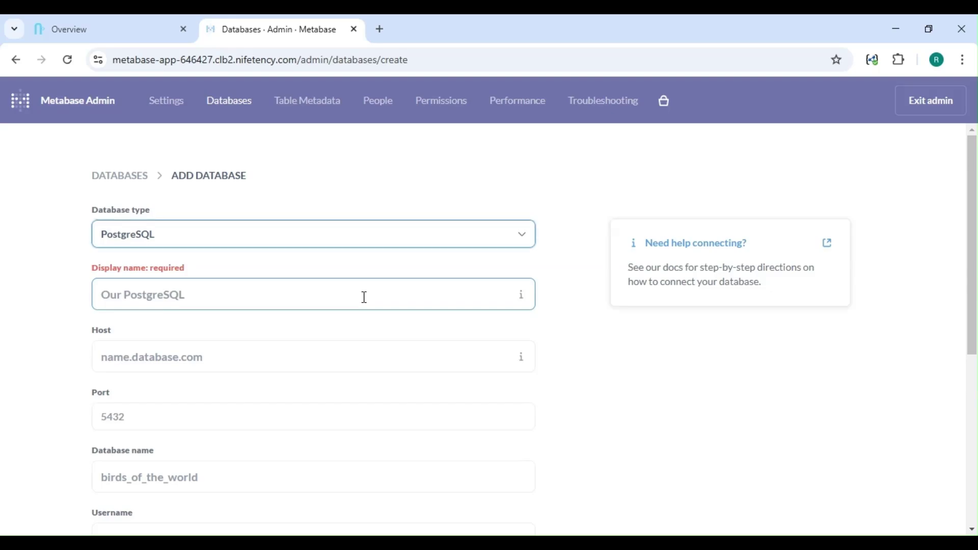
# Step: Name the connection 'demo', paste the host address, and set port 5432
pyautogui.click(336, 297)
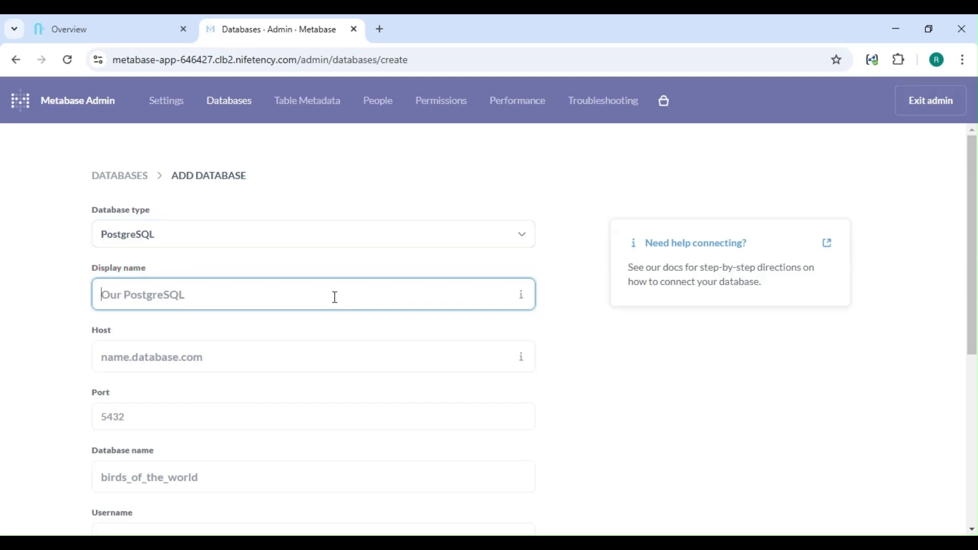
pyautogui.write('demo')
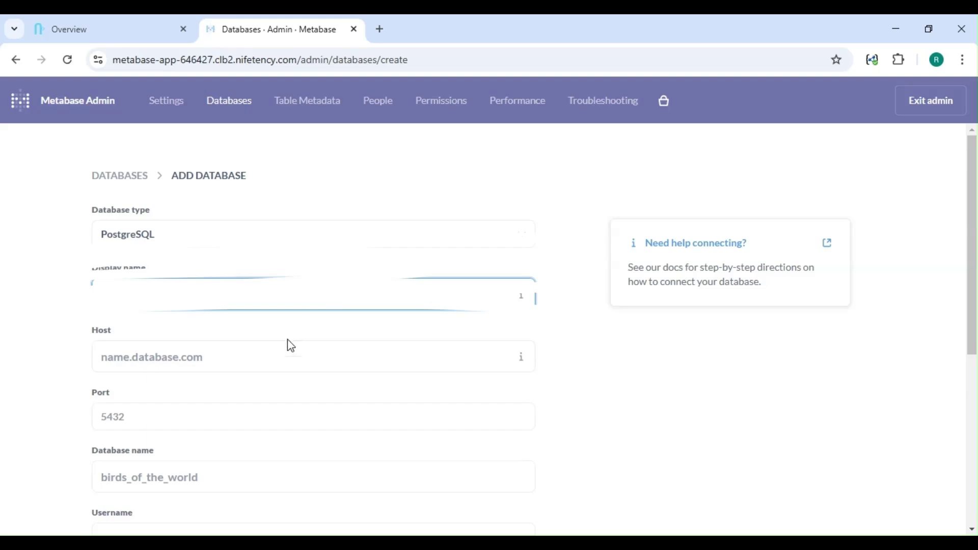
pyautogui.click(272, 354)
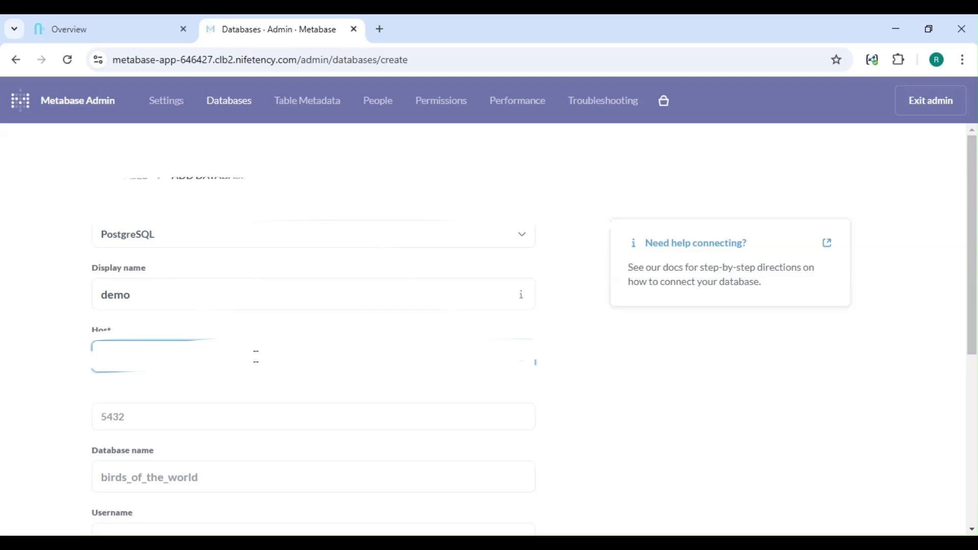
pyautogui.hotkey('ctrl', 'v')
pyautogui.click(199, 415)
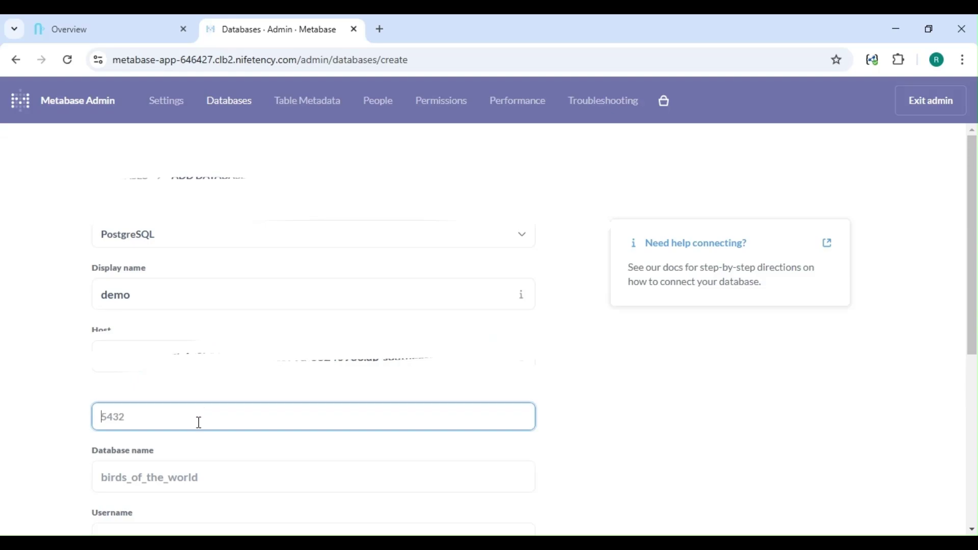
pyautogui.write('5432')
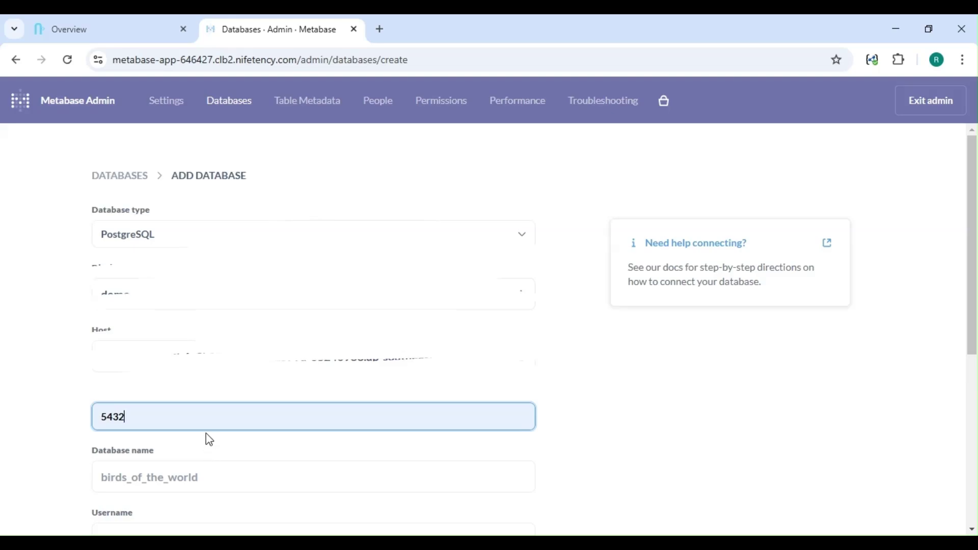
# Step: Enter database name postgres-bull with the username and password, then save the connection
pyautogui.scroll(-2, 206, 433)
pyautogui.click(187, 412)
pyautogui.click(198, 446)
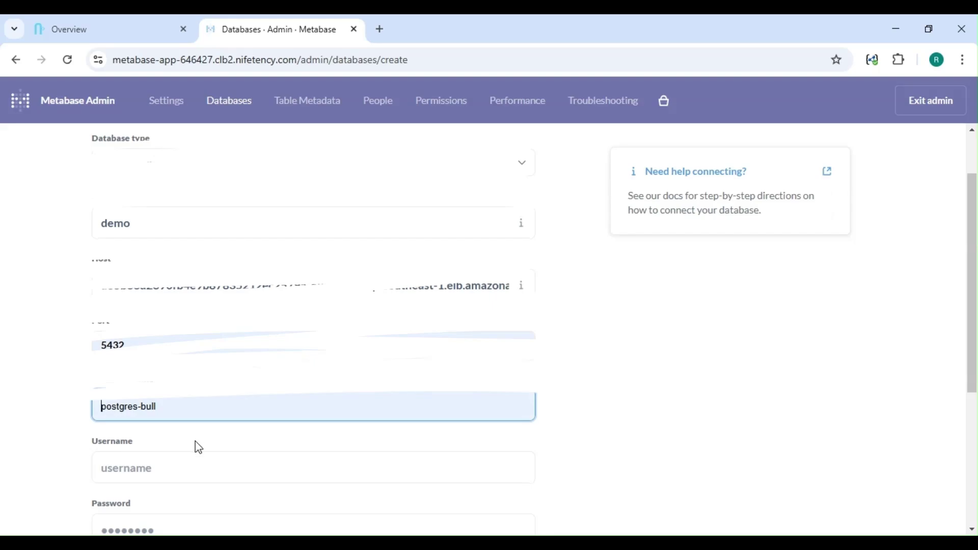
pyautogui.scroll(-3, 198, 420)
pyautogui.click(163, 324)
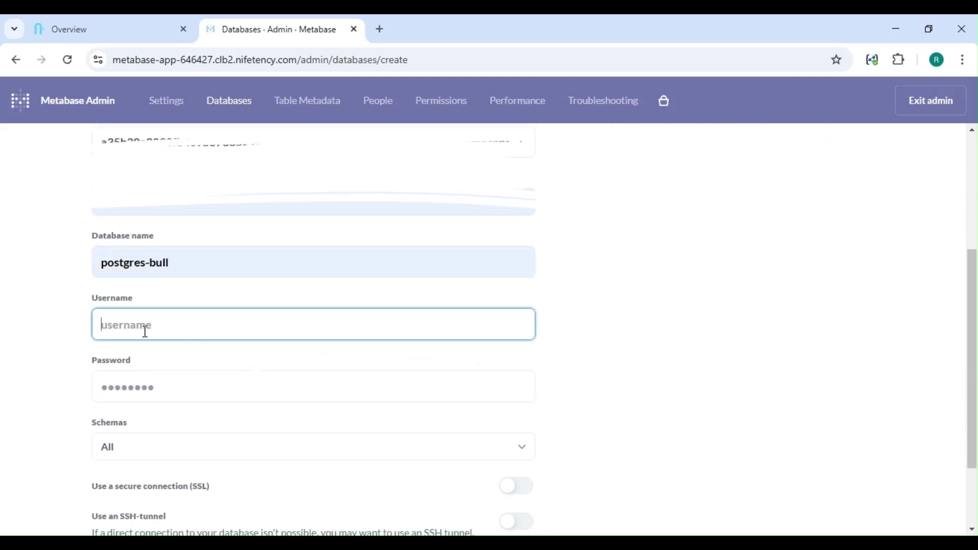
pyautogui.write('root')
pyautogui.click(127, 395)
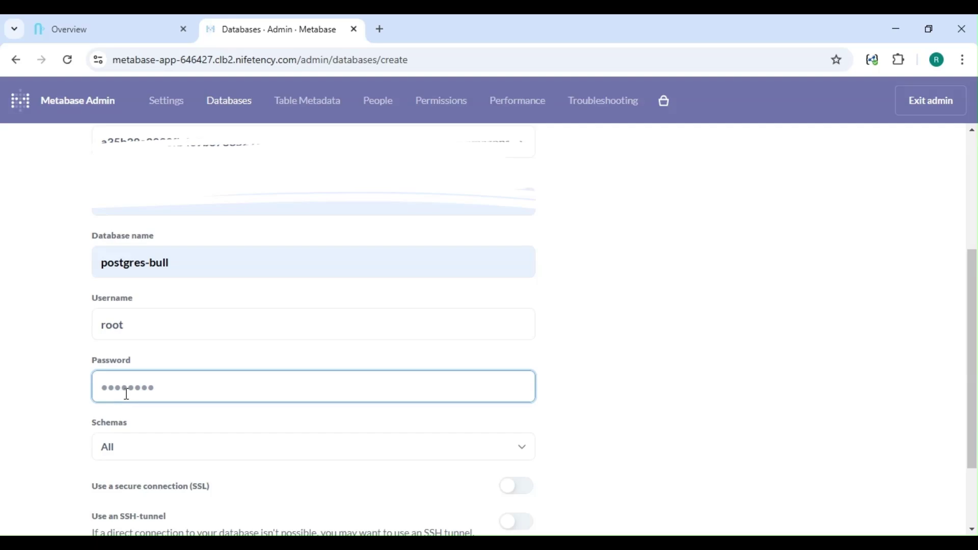
pyautogui.write('root')
pyautogui.scroll(-2, 207, 367)
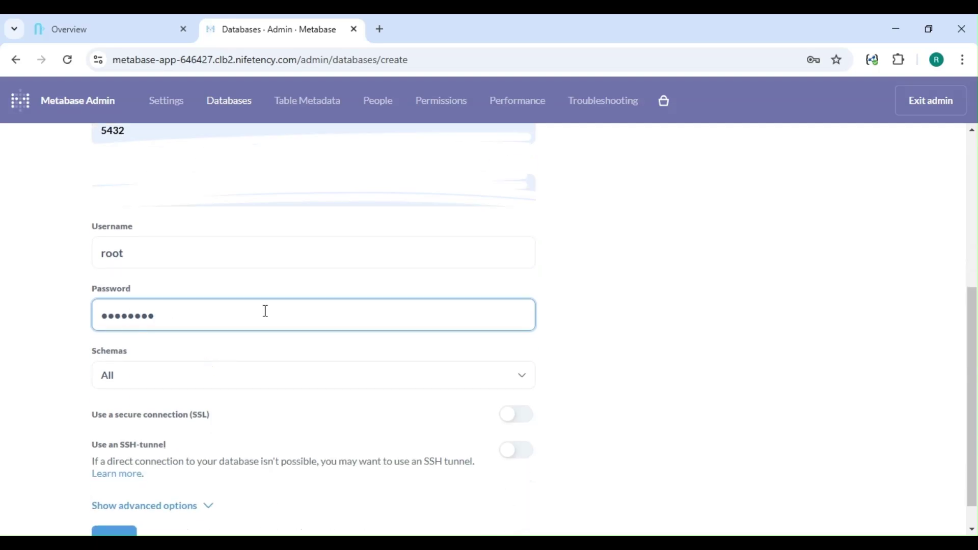
pyautogui.scroll(-1, 286, 331)
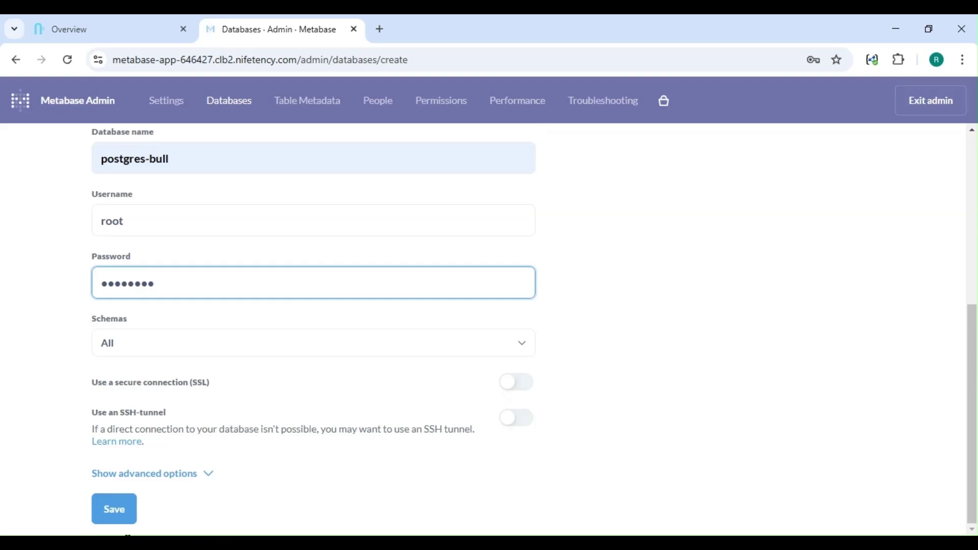
pyautogui.click(110, 516)
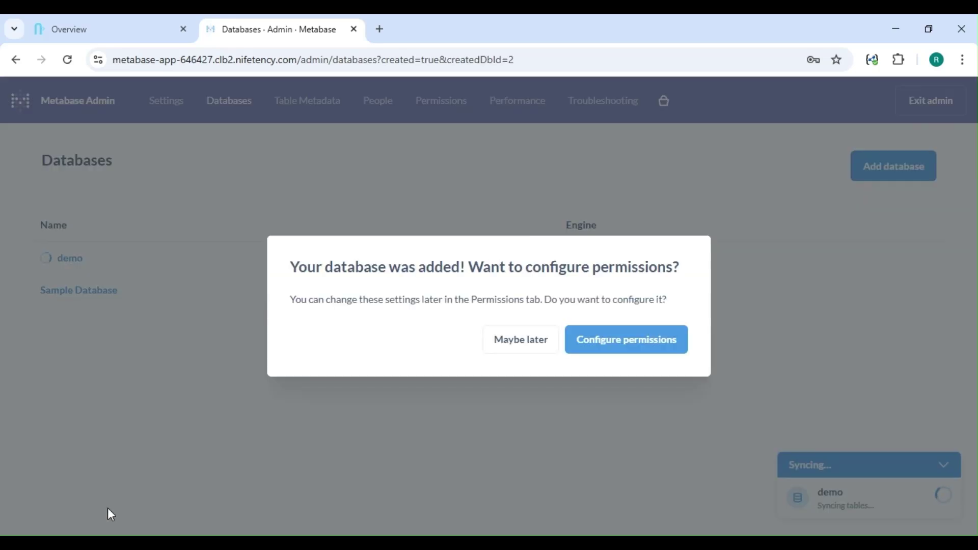
# Step: Skip permissions for the demo database and return from admin to the Metabase home page
pyautogui.click(522, 340)
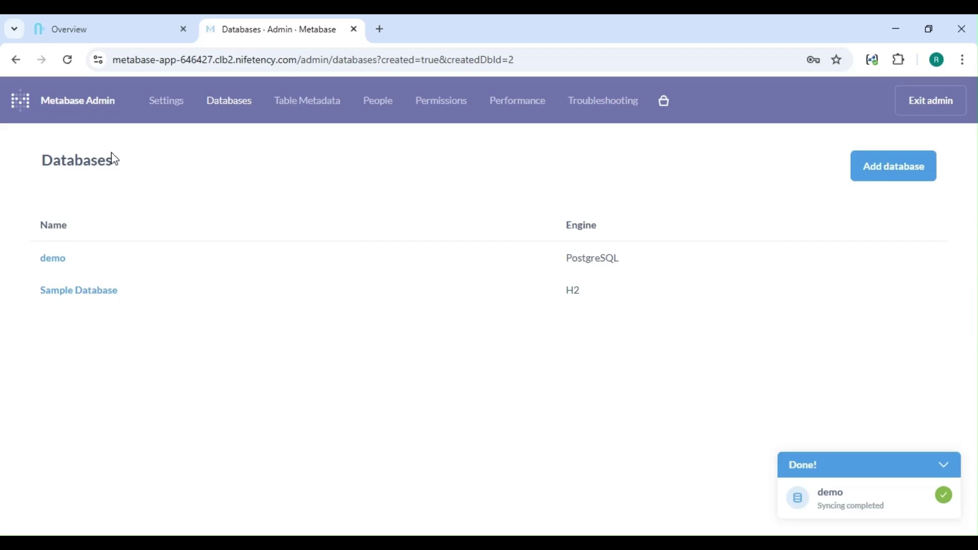
pyautogui.click(17, 111)
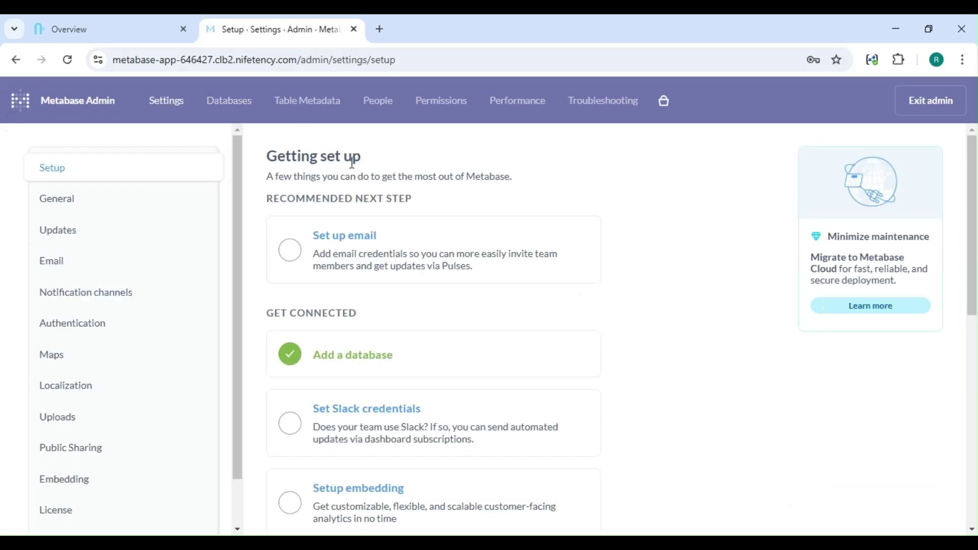
pyautogui.click(396, 60)
pyautogui.moveTo(397, 60); pyautogui.dragTo(304, 56)
pyautogui.press('BackSpace')
pyautogui.press('Return')
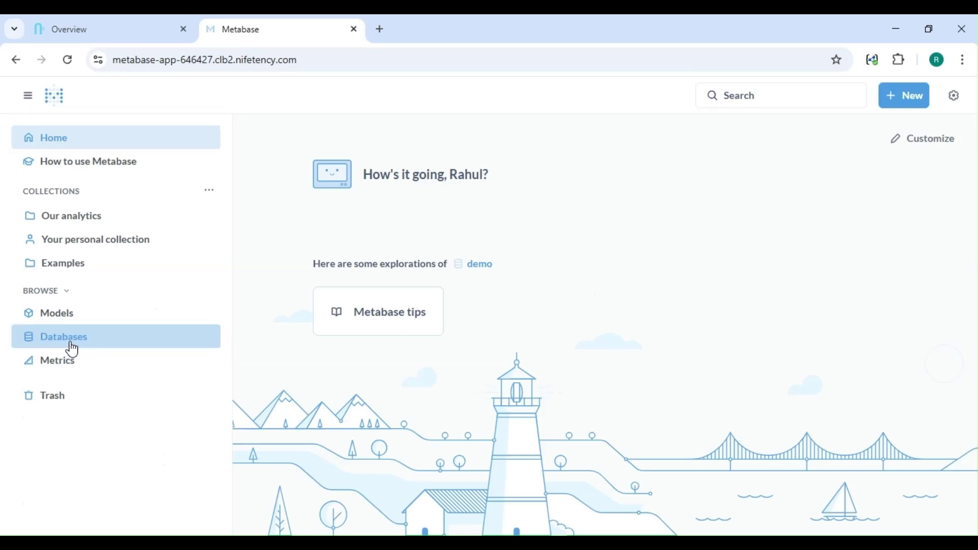
# Step: Browse the connected databases and open the Sample Database's table list
pyautogui.click(71, 342)
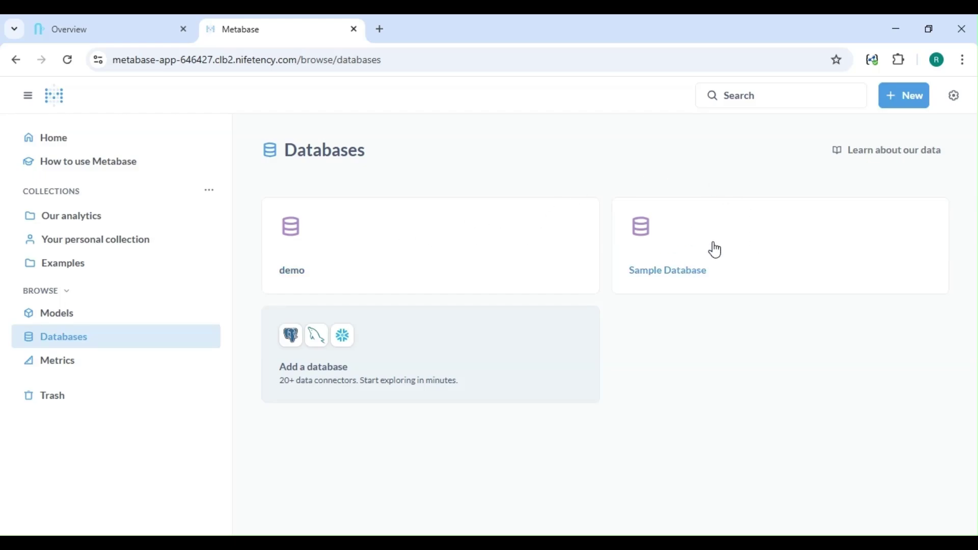
pyautogui.click(658, 242)
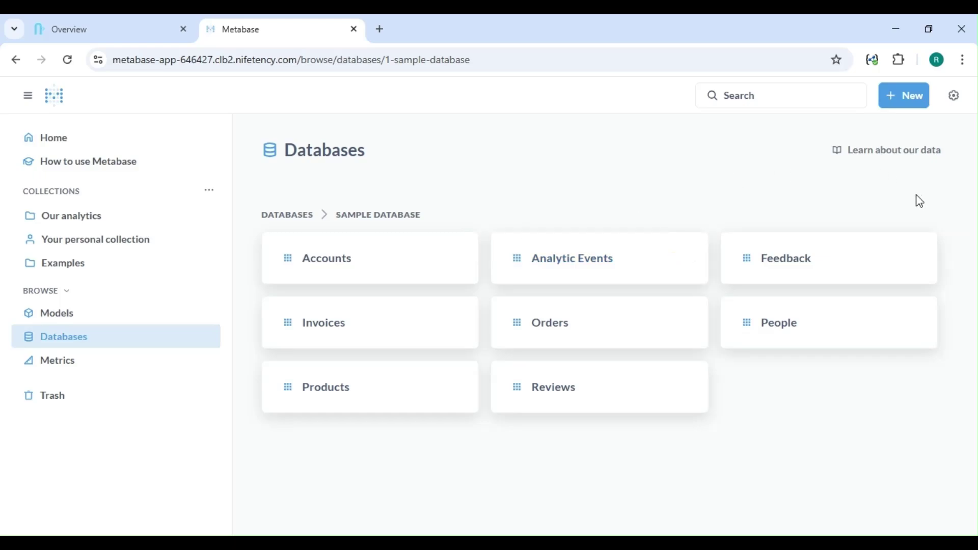
# Step: Start a new question on the Sample Database's Accounts table and preview its rows
pyautogui.click(909, 106)
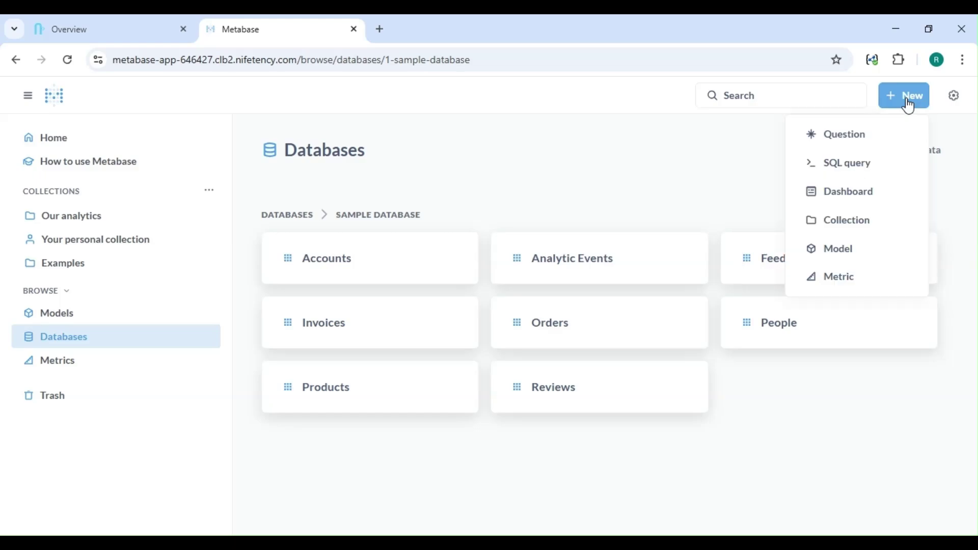
pyautogui.click(849, 141)
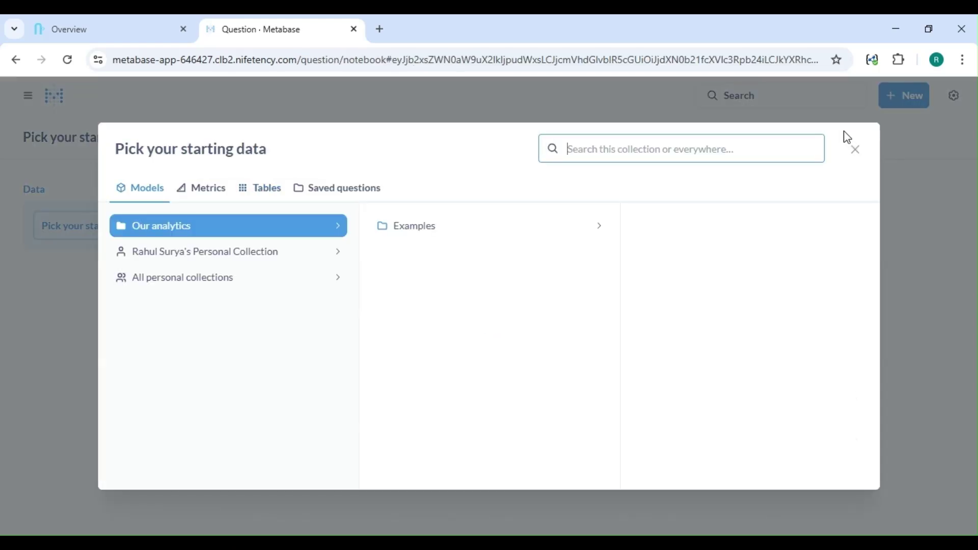
pyautogui.click(253, 190)
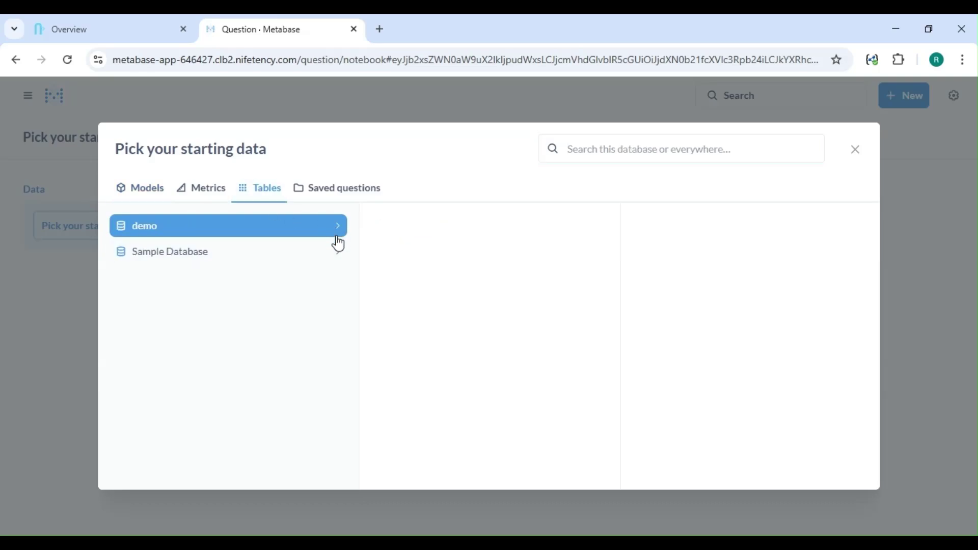
pyautogui.click(339, 262)
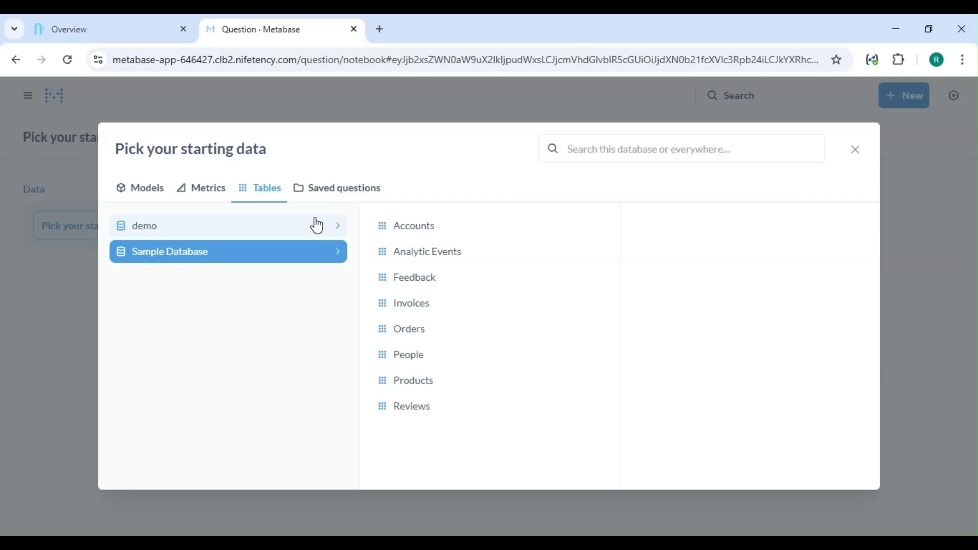
pyautogui.click(405, 239)
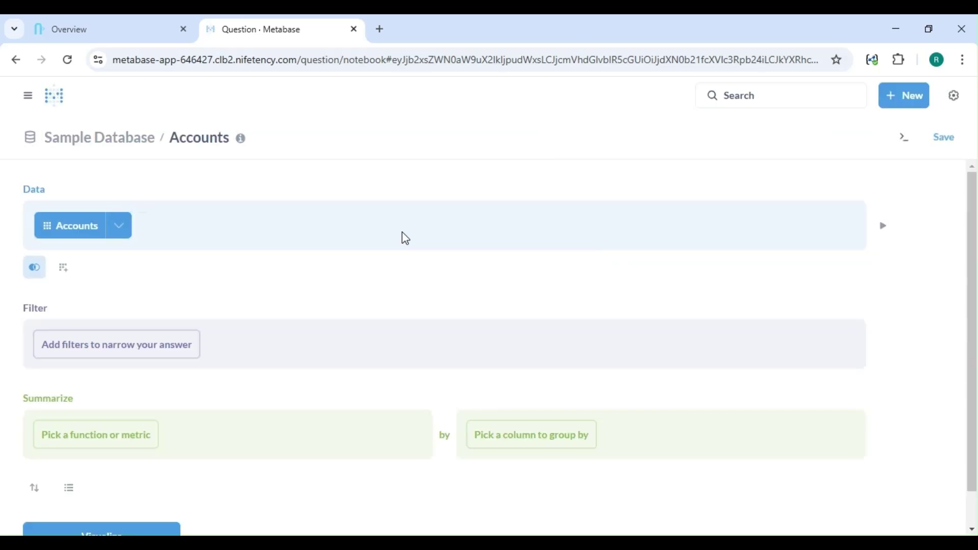
pyautogui.click(884, 227)
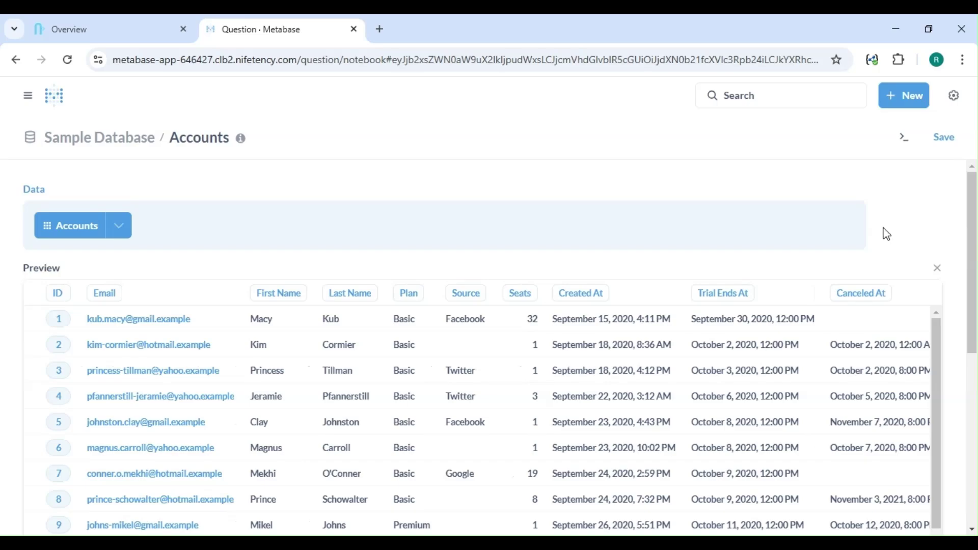
pyautogui.scroll(-3, 886, 234)
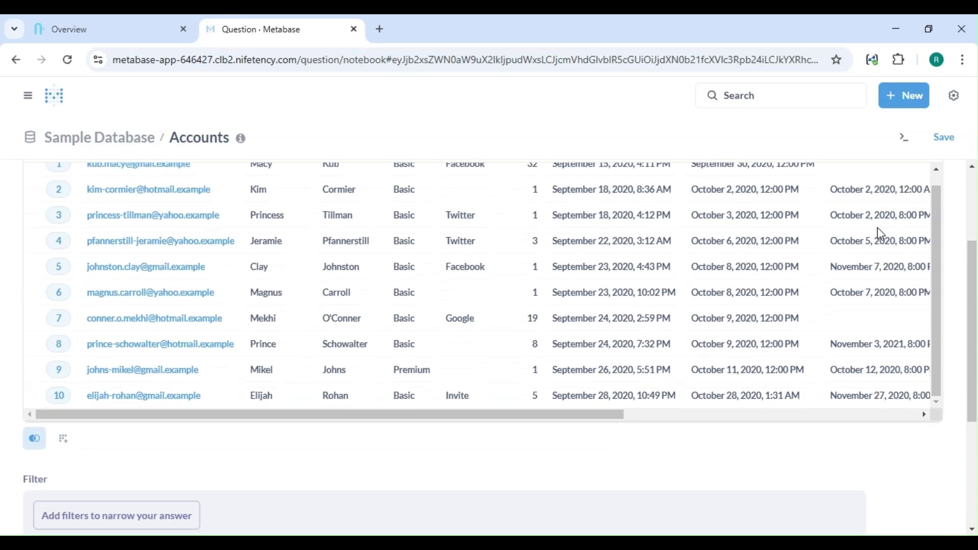
pyautogui.scroll(-4, 351, 469)
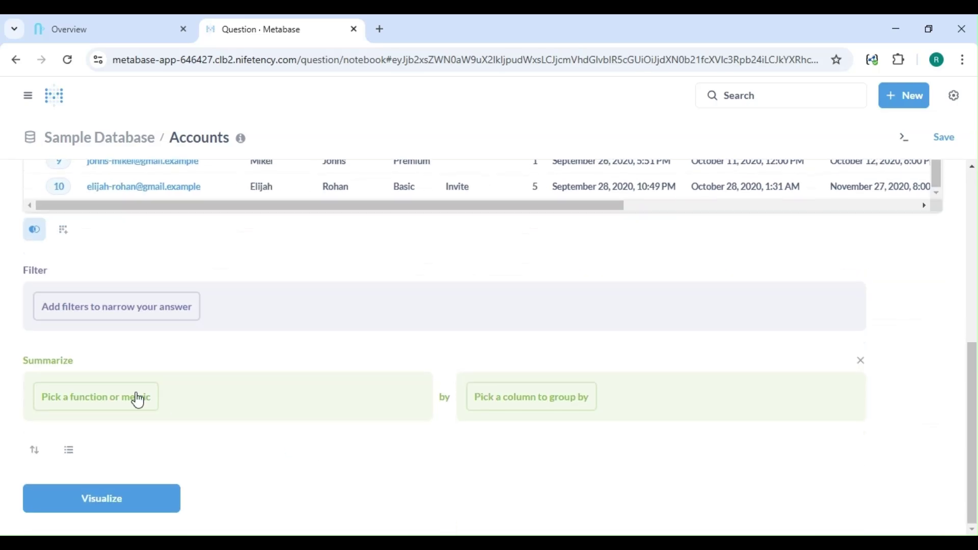
# Step: Join Feedback on Accounts ID = Feedback Account ID and preview the joined rows
pyautogui.click(46, 233)
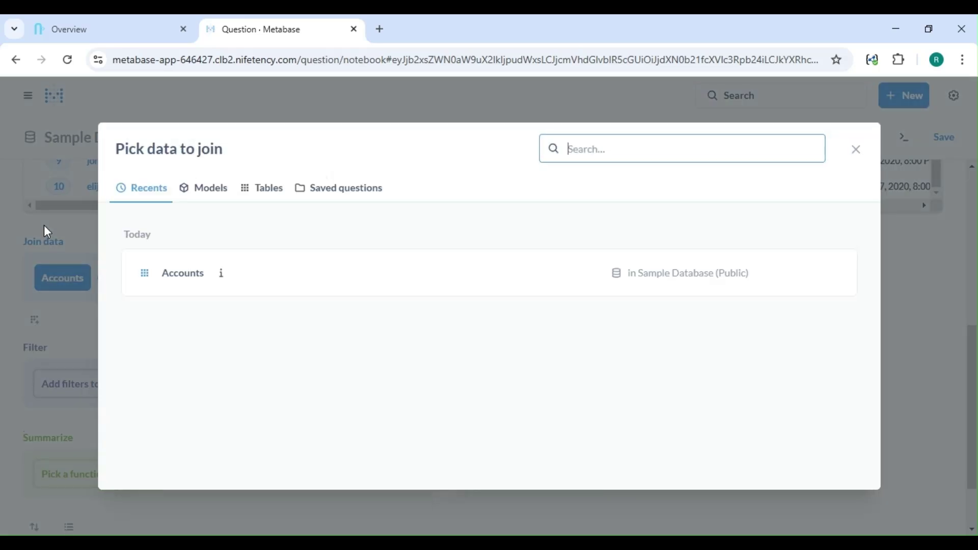
pyautogui.click(262, 190)
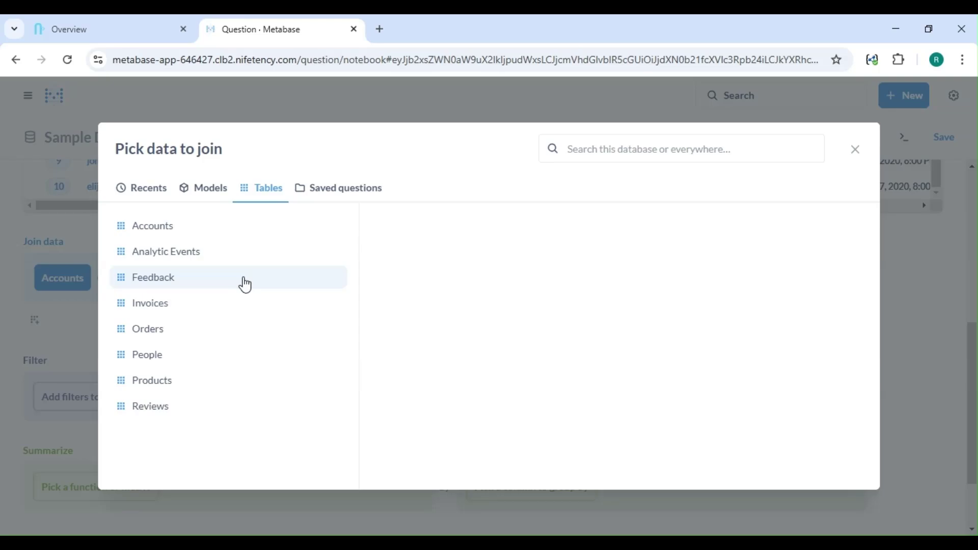
pyautogui.press('Escape')
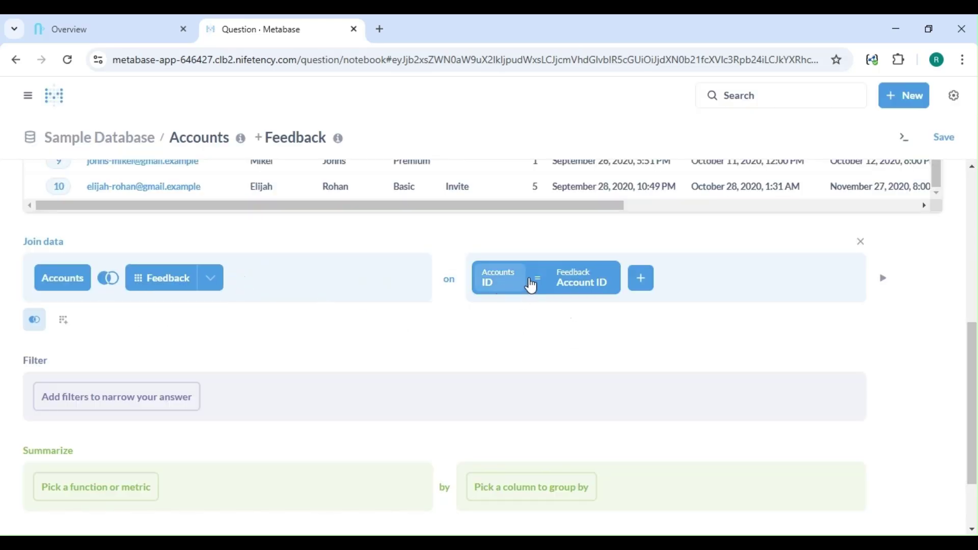
pyautogui.click(564, 286)
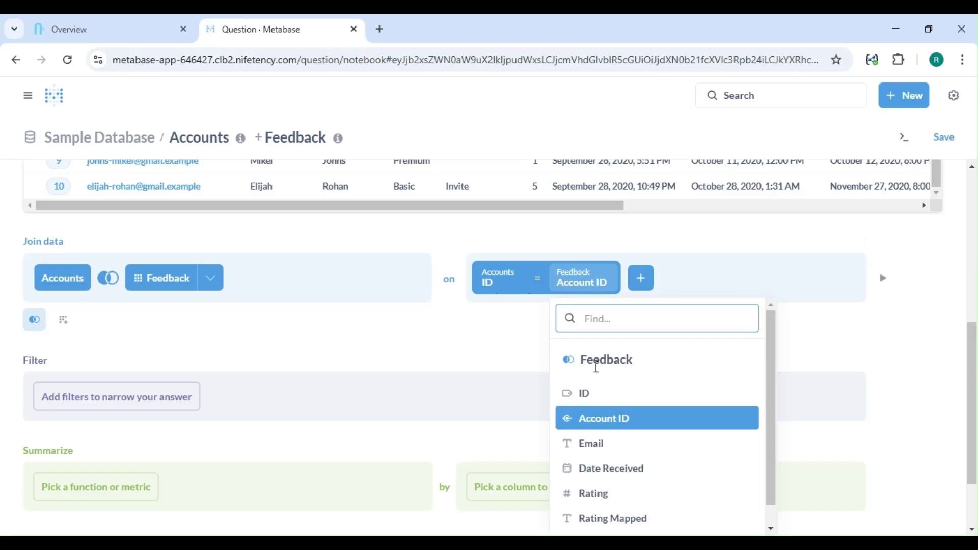
pyautogui.click(500, 284)
pyautogui.click(499, 284)
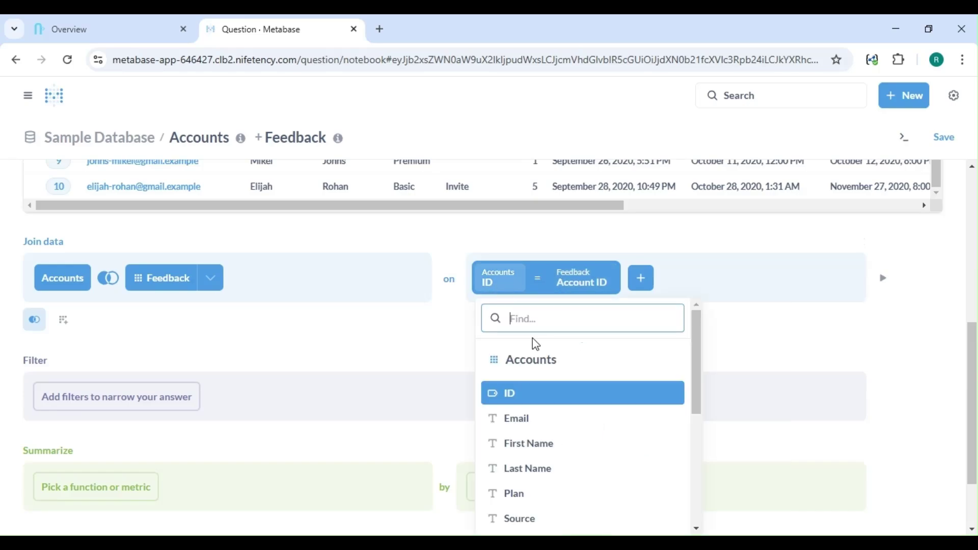
pyautogui.scroll(-1, 534, 395)
pyautogui.click(465, 331)
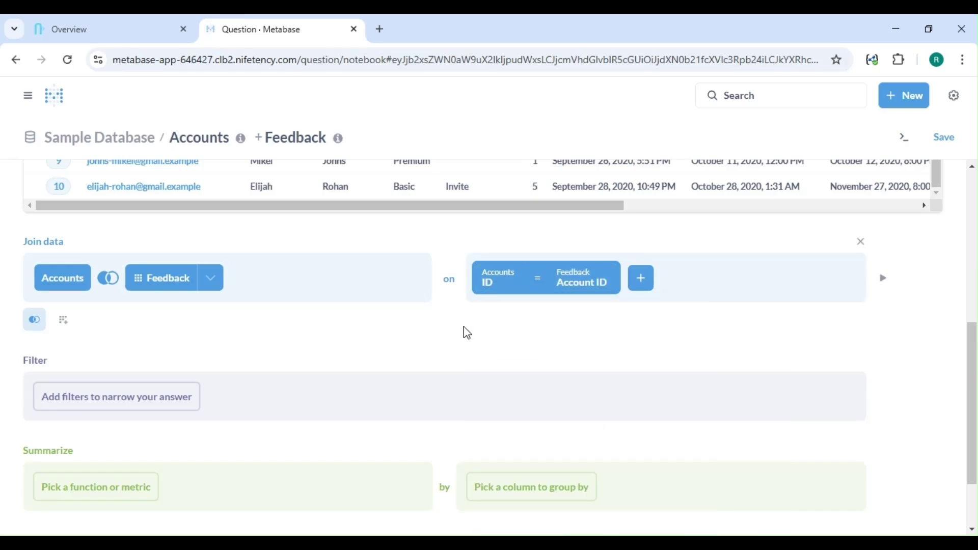
pyautogui.scroll(-1, 469, 334)
pyautogui.scroll(-1, 470, 334)
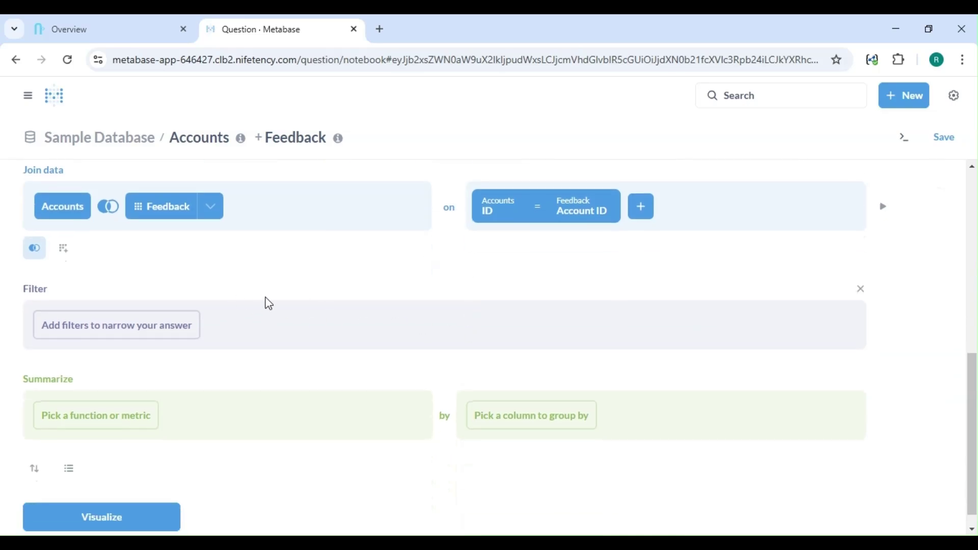
pyautogui.click(882, 208)
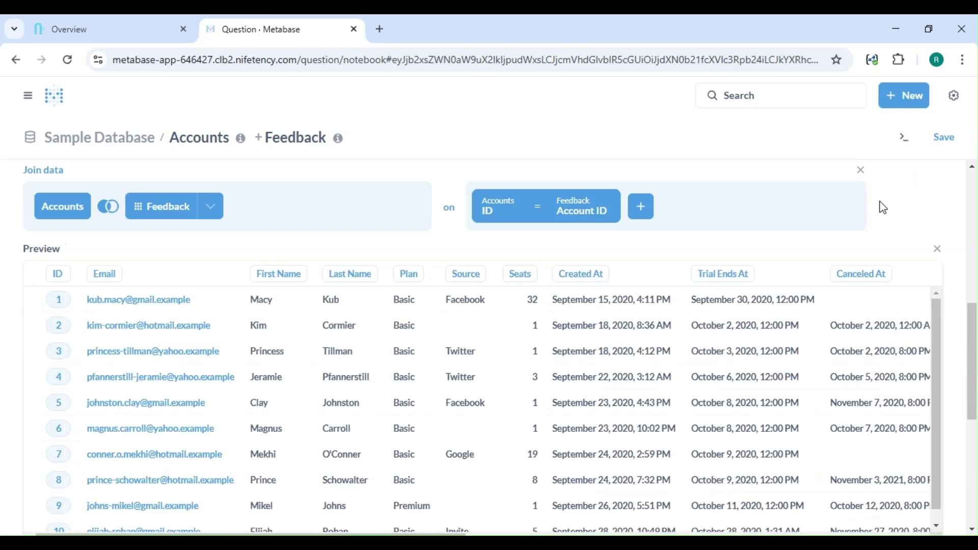
pyautogui.scroll(-2, 883, 208)
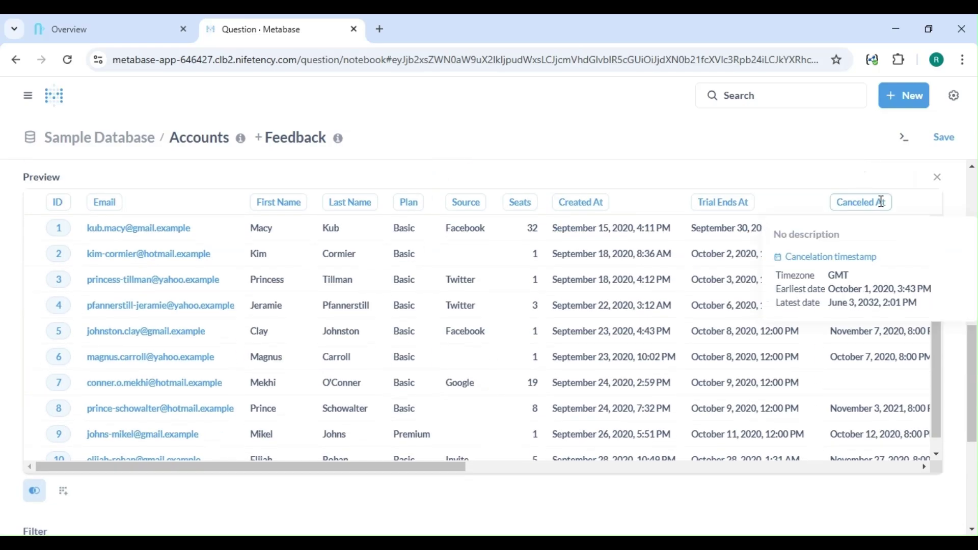
pyautogui.scroll(-5, 882, 203)
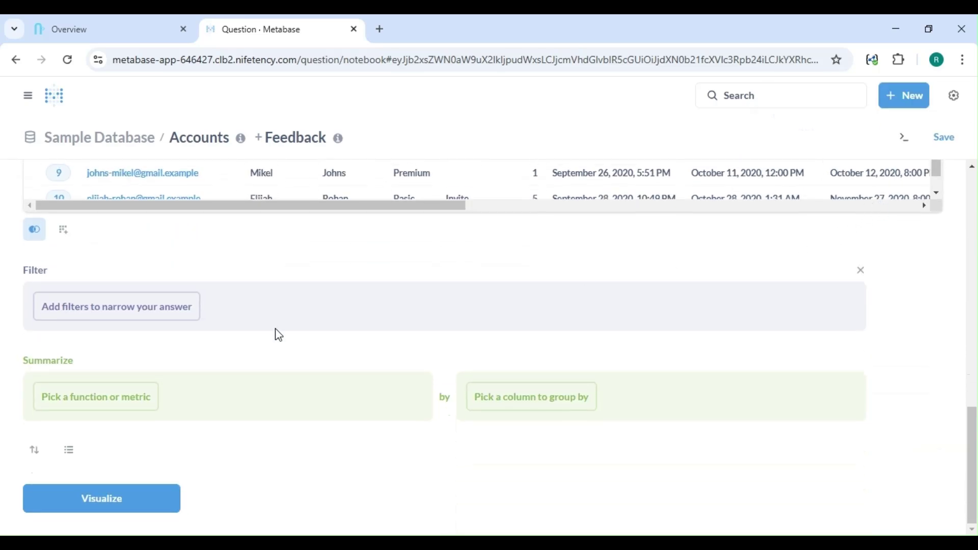
# Step: Add a Plan filter selecting Basic, Business and Premium, then preview the filtered rows
pyautogui.click(172, 309)
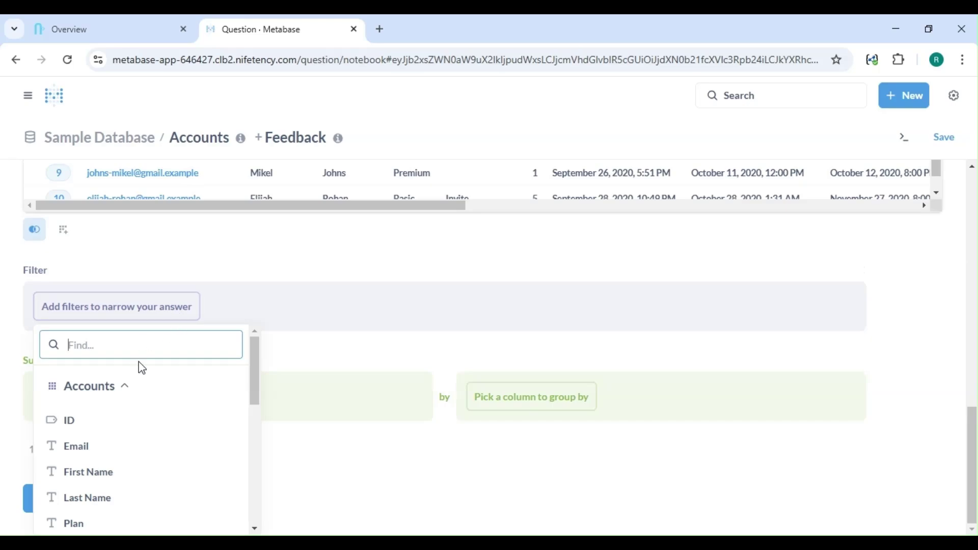
pyautogui.scroll(-2, 130, 345)
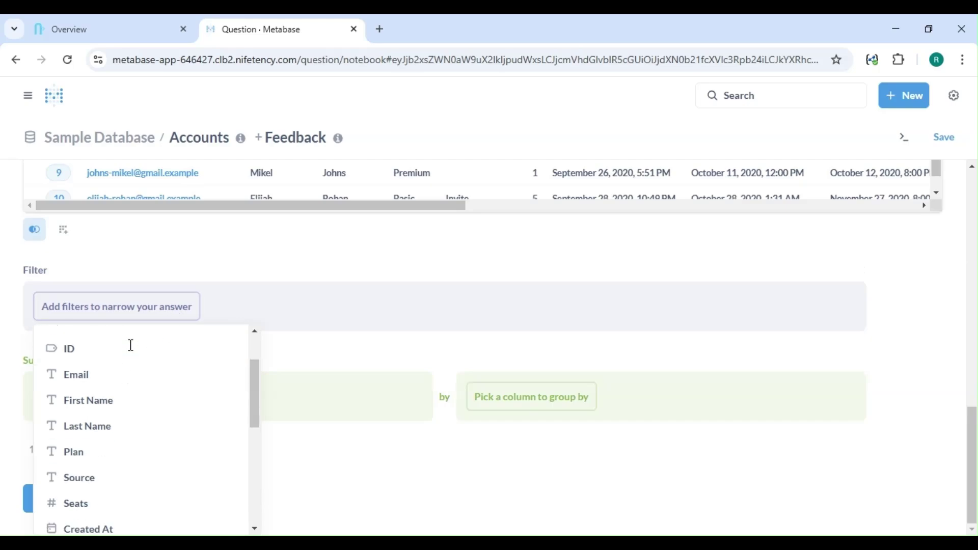
pyautogui.click(110, 452)
pyautogui.scroll(-1, 94, 397)
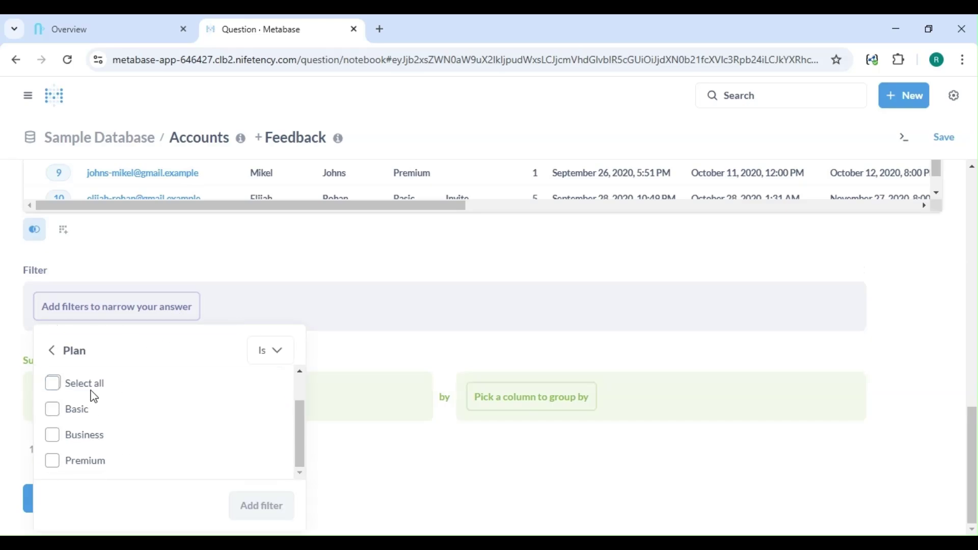
pyautogui.click(54, 386)
pyautogui.click(255, 504)
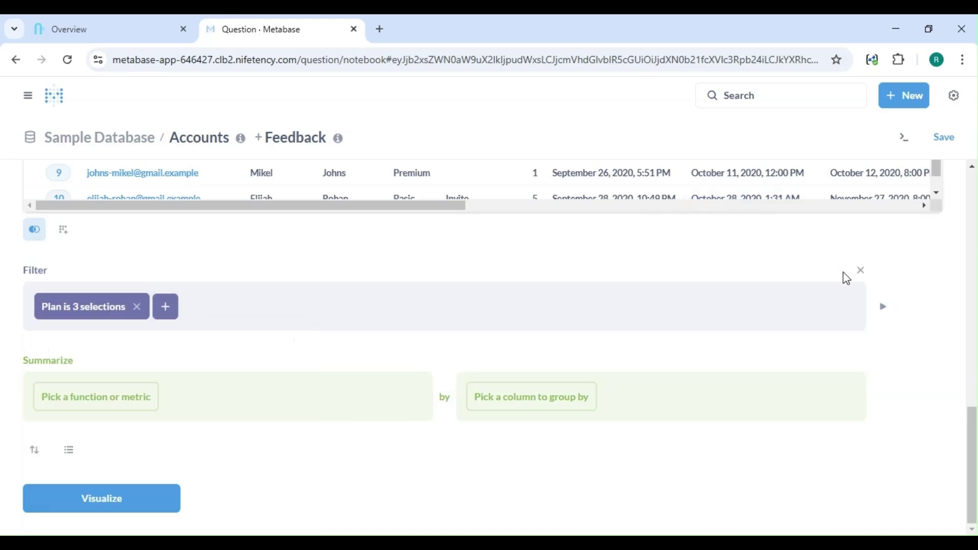
pyautogui.click(881, 306)
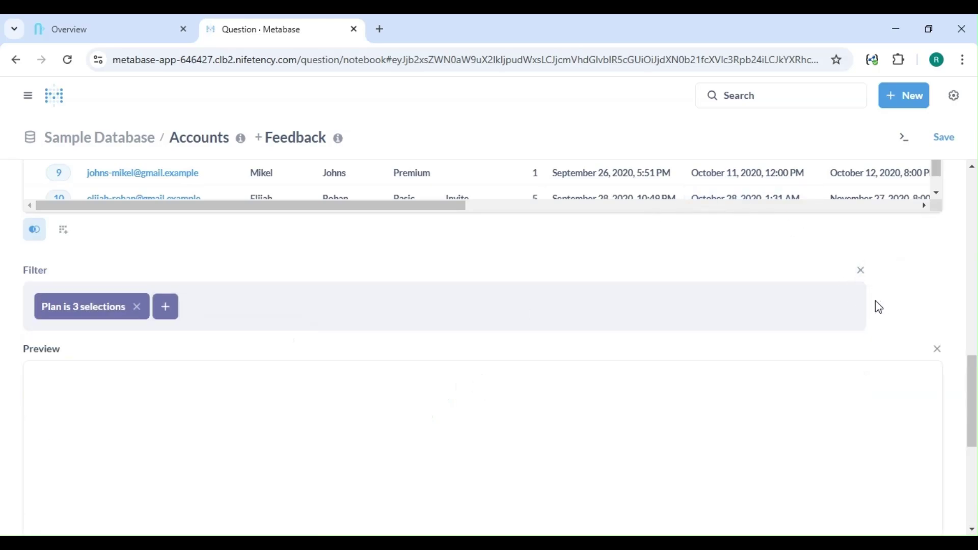
pyautogui.scroll(-4, 815, 220)
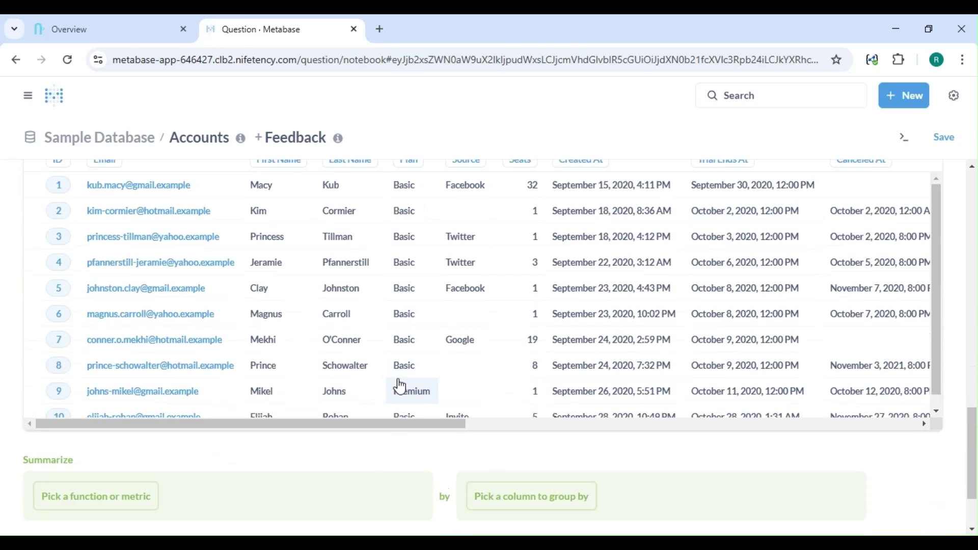
pyautogui.scroll(-1, 400, 388)
pyautogui.scroll(-2, 319, 447)
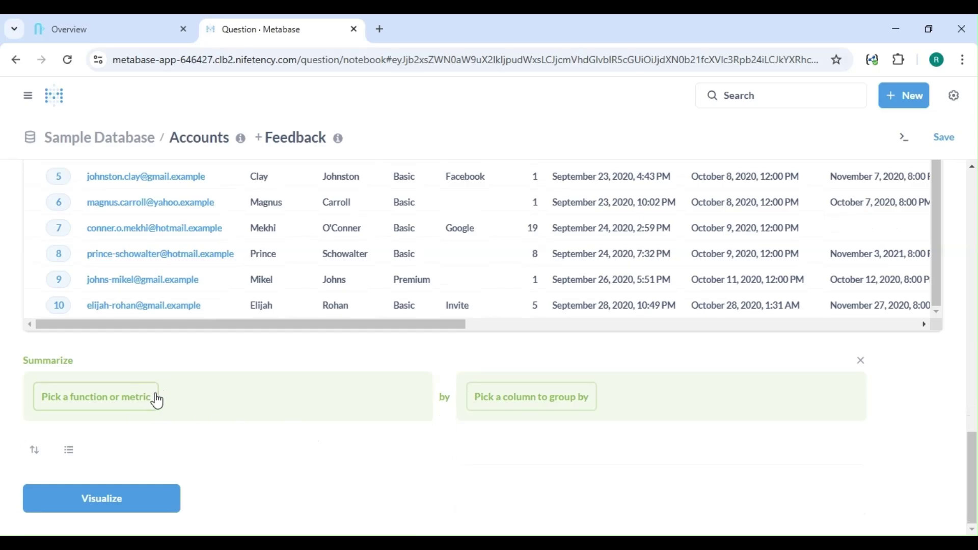
pyautogui.click(142, 401)
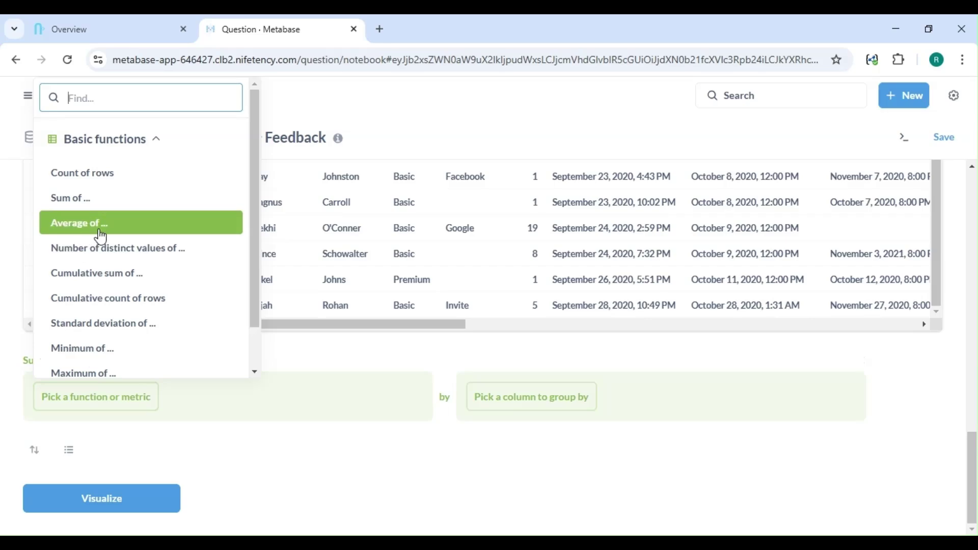
pyautogui.click(137, 201)
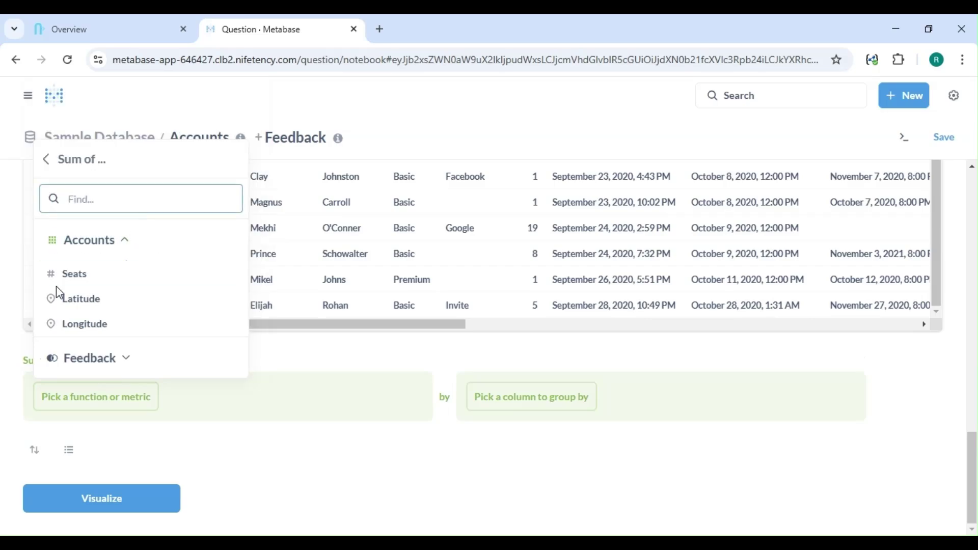
pyautogui.click(69, 282)
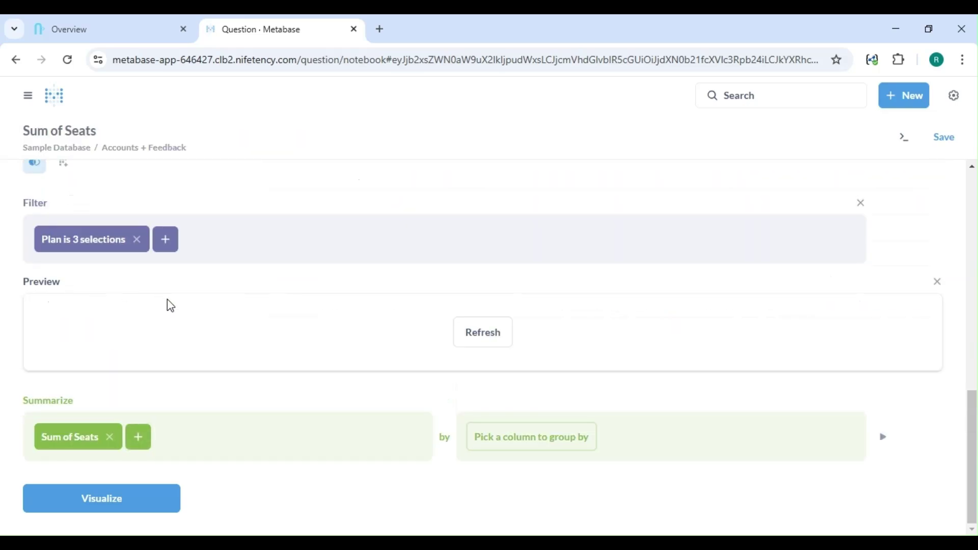
pyautogui.click(884, 439)
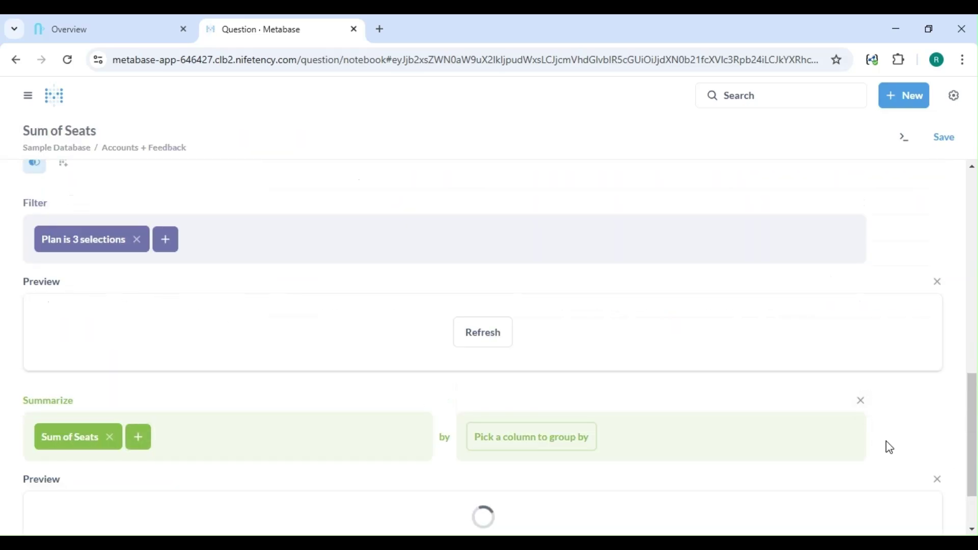
pyautogui.scroll(-2, 836, 382)
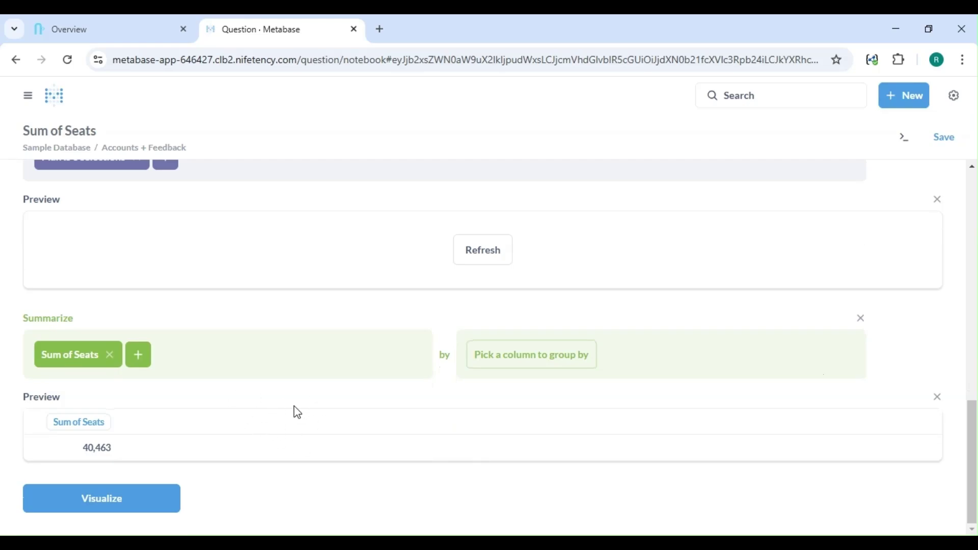
pyautogui.click(111, 356)
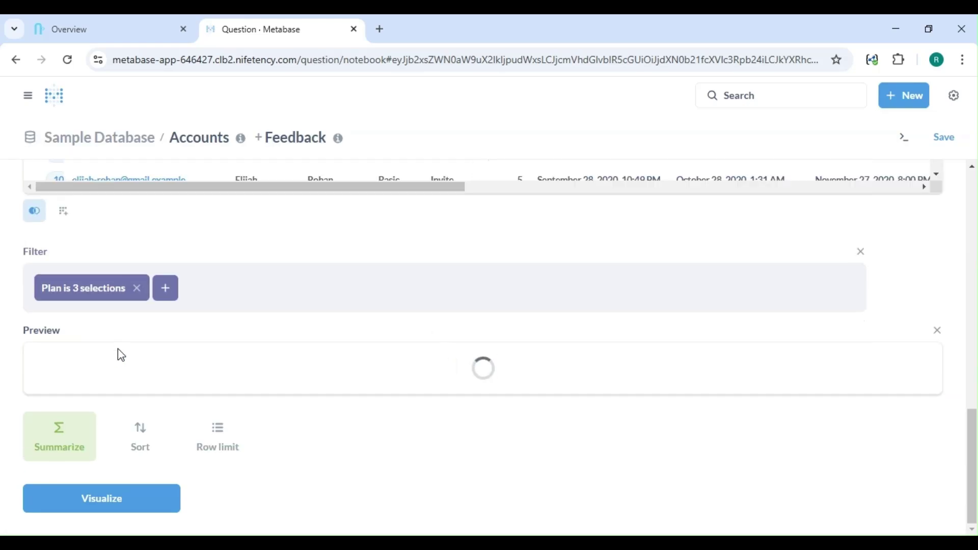
pyautogui.scroll(-2, 114, 353)
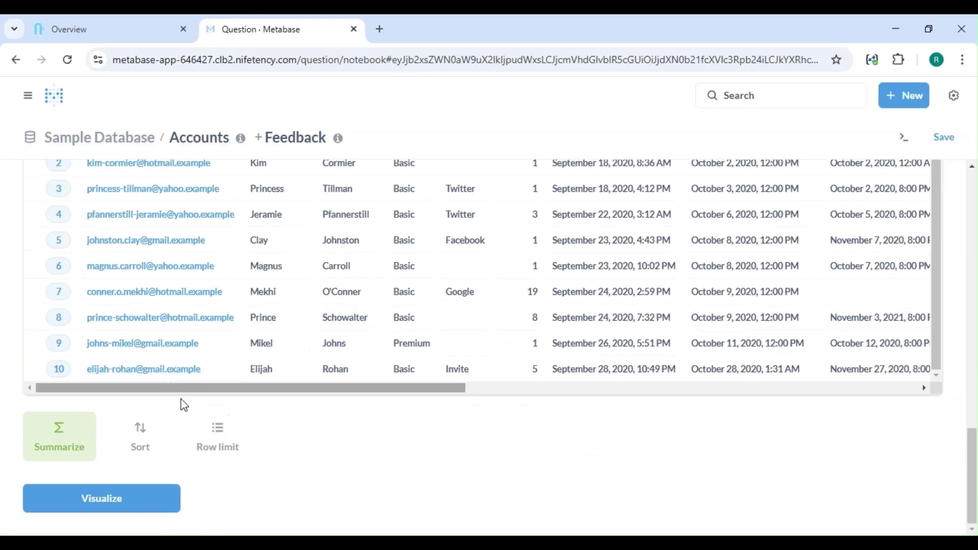
# Step: Visualize the results as a bar chart with Email on the X-axis and Feedback → Rating on the Y-axis
pyautogui.click(139, 506)
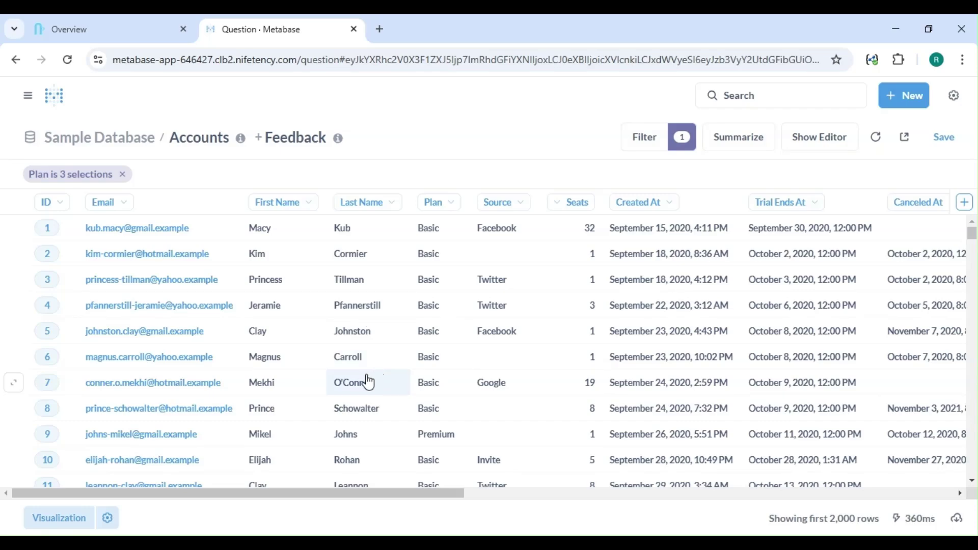
pyautogui.click(48, 520)
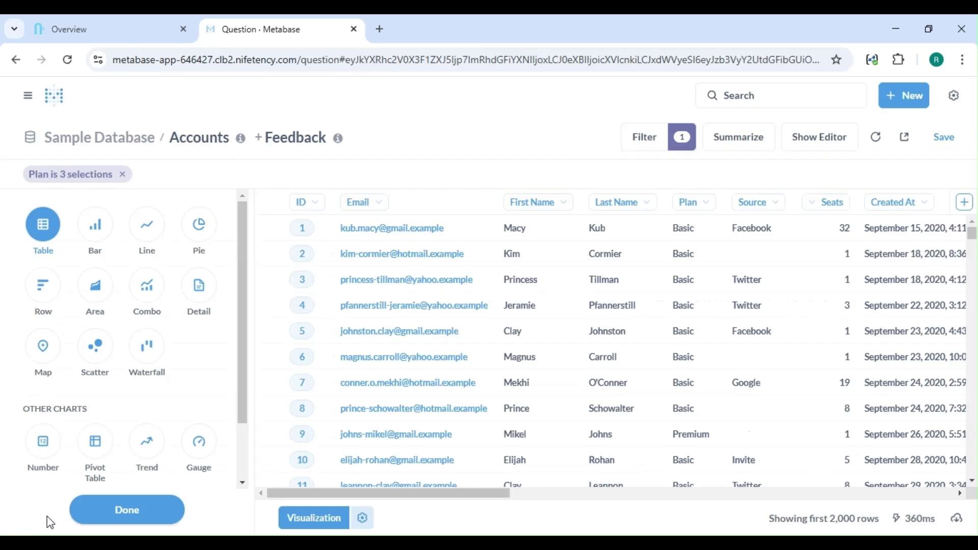
pyautogui.click(94, 236)
pyautogui.click(94, 235)
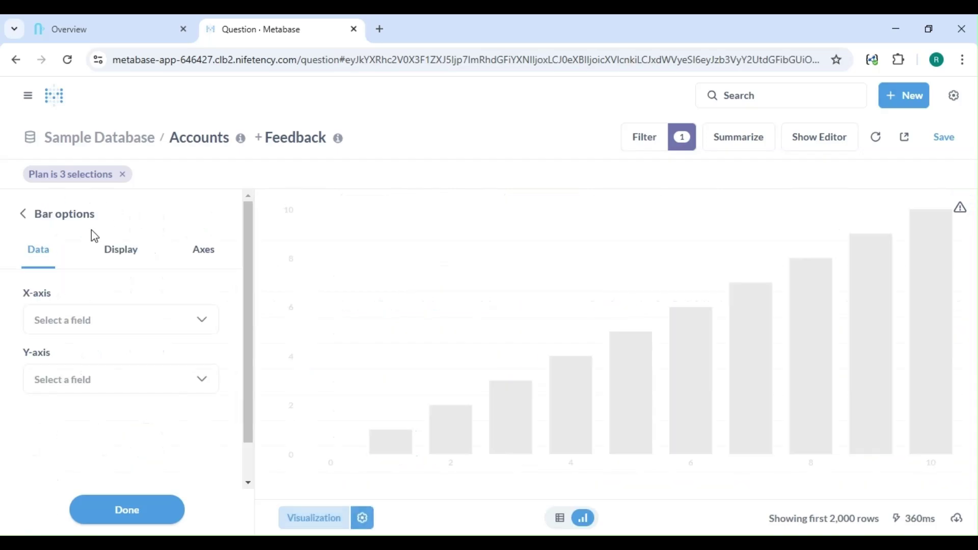
pyautogui.click(109, 334)
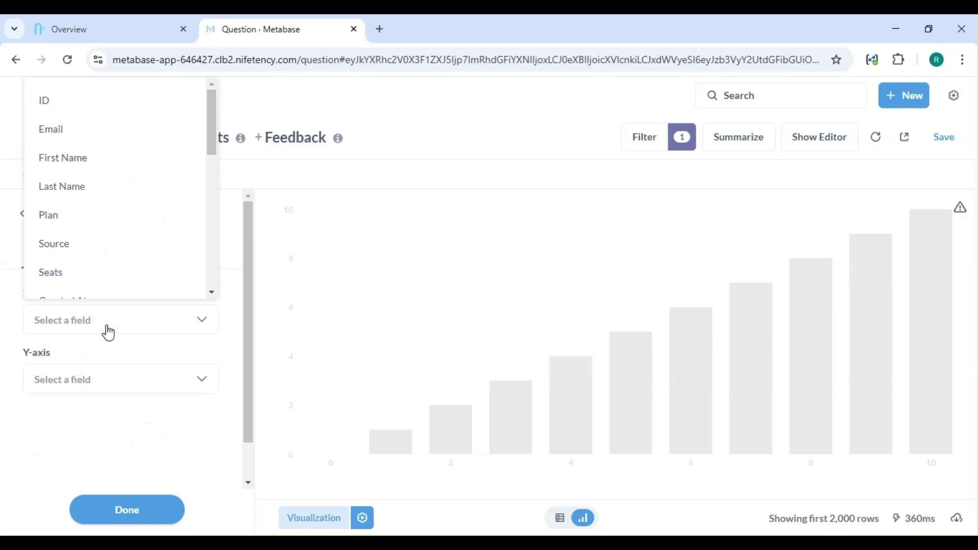
pyautogui.click(57, 139)
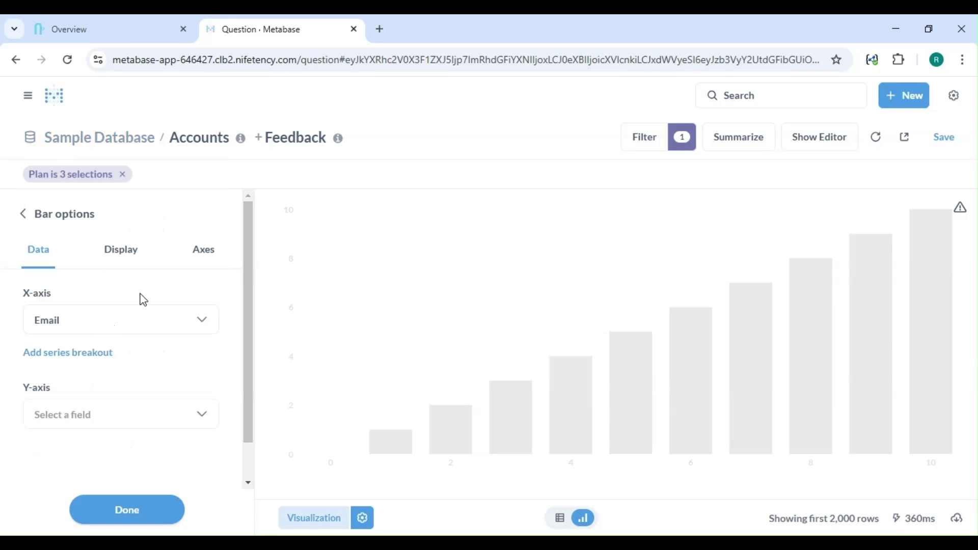
pyautogui.click(112, 415)
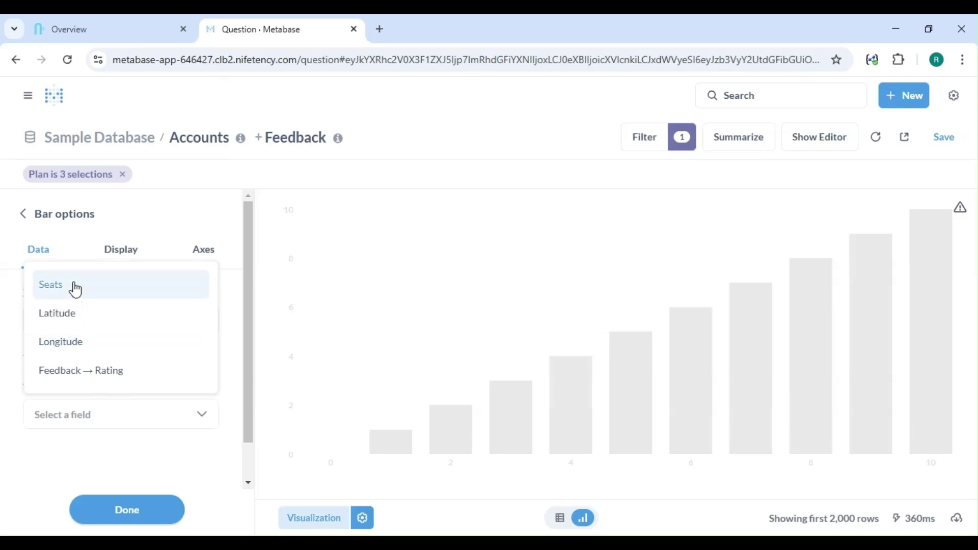
pyautogui.click(107, 377)
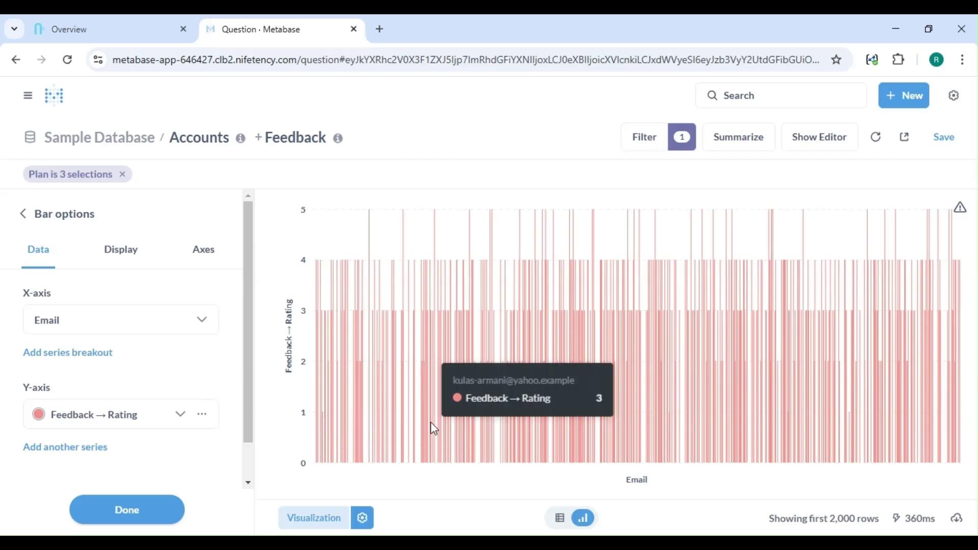
pyautogui.scroll(-1, 227, 466)
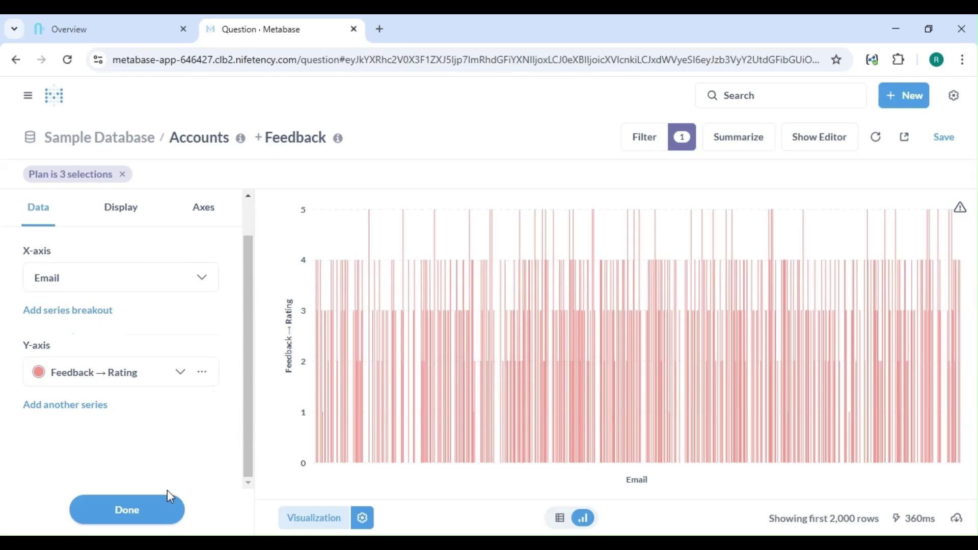
pyautogui.click(145, 510)
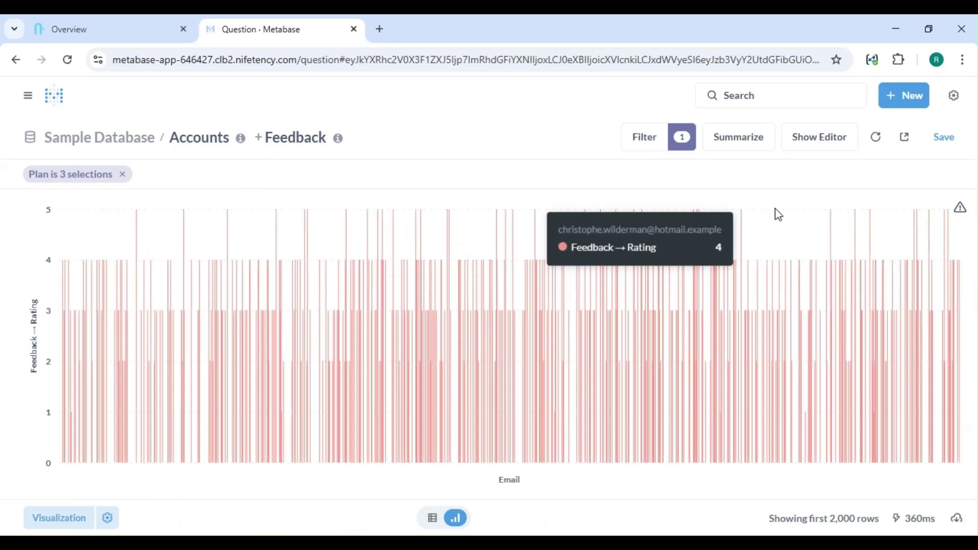
# Step: Save the question under its default name
pyautogui.click(946, 142)
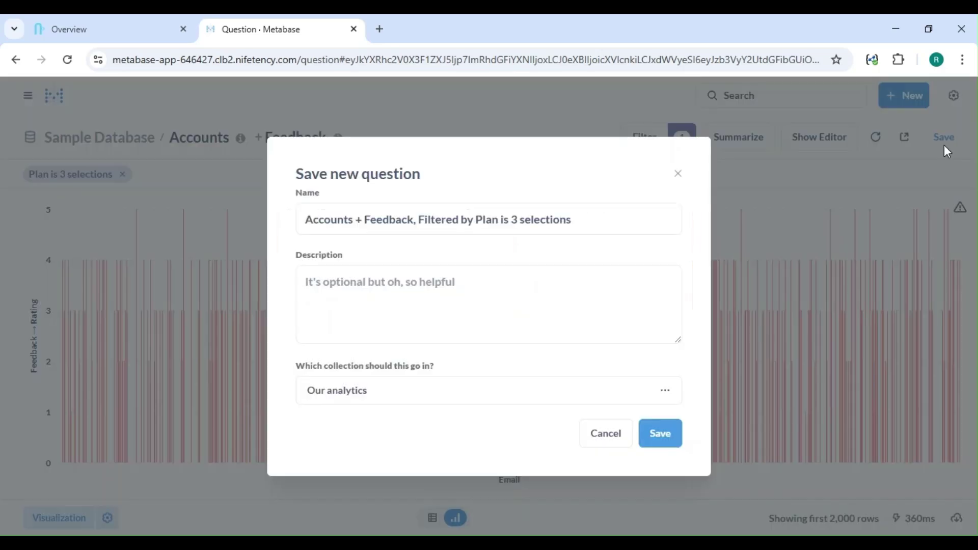
pyautogui.click(336, 328)
pyautogui.click(661, 438)
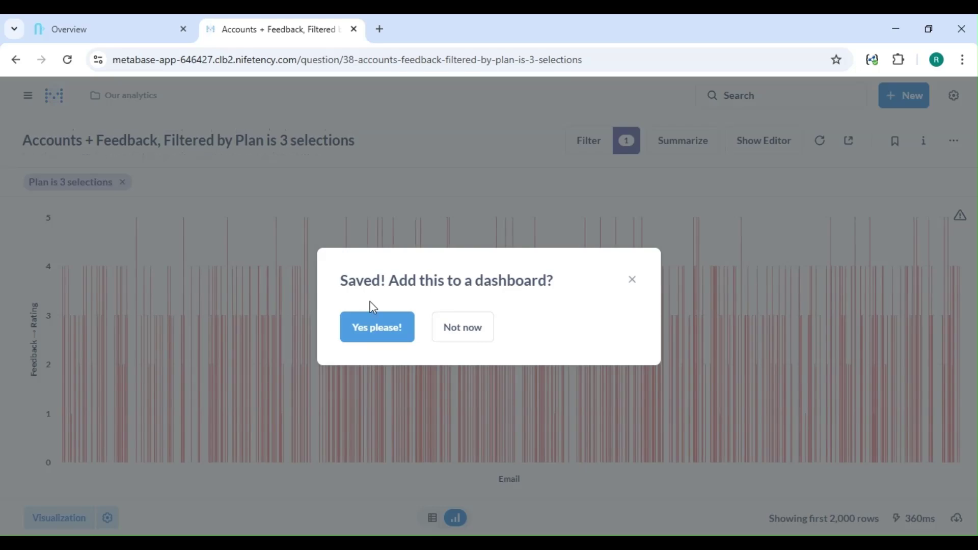
# Step: Add the question to a newly created dashboard named 'demo'
pyautogui.click(383, 329)
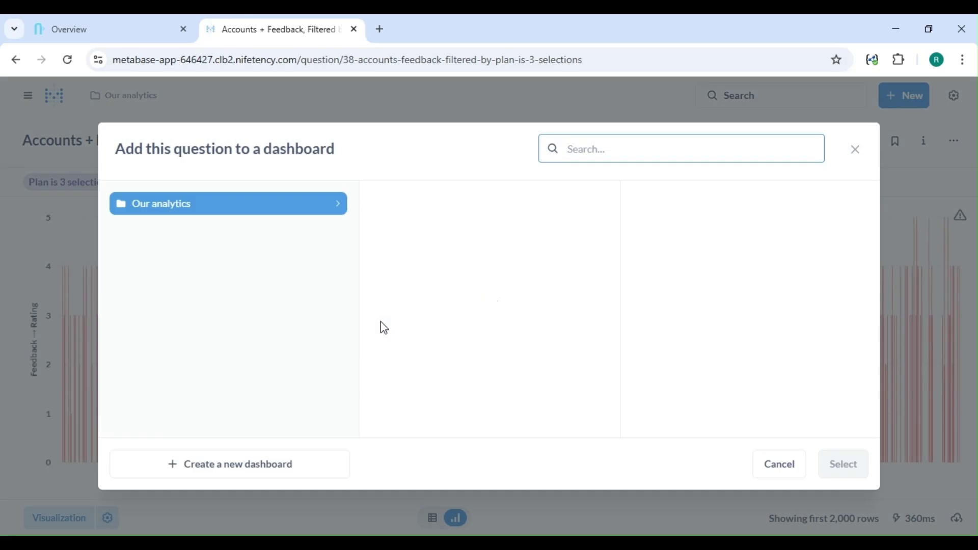
pyautogui.click(305, 464)
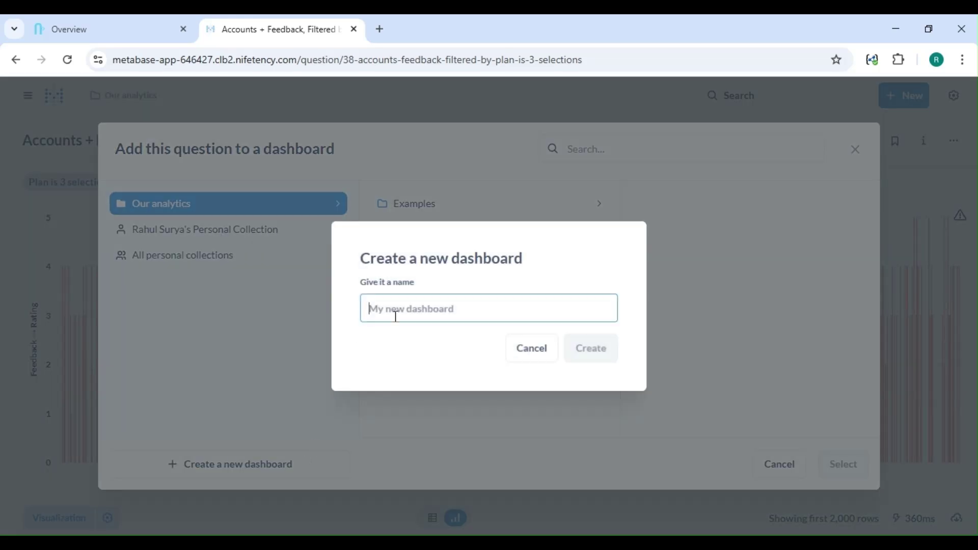
pyautogui.write('demo')
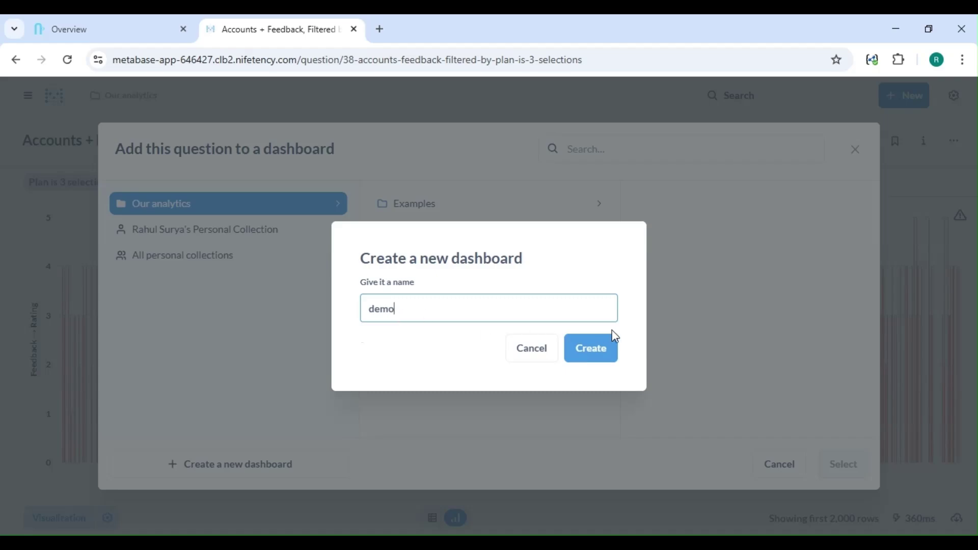
pyautogui.click(607, 338)
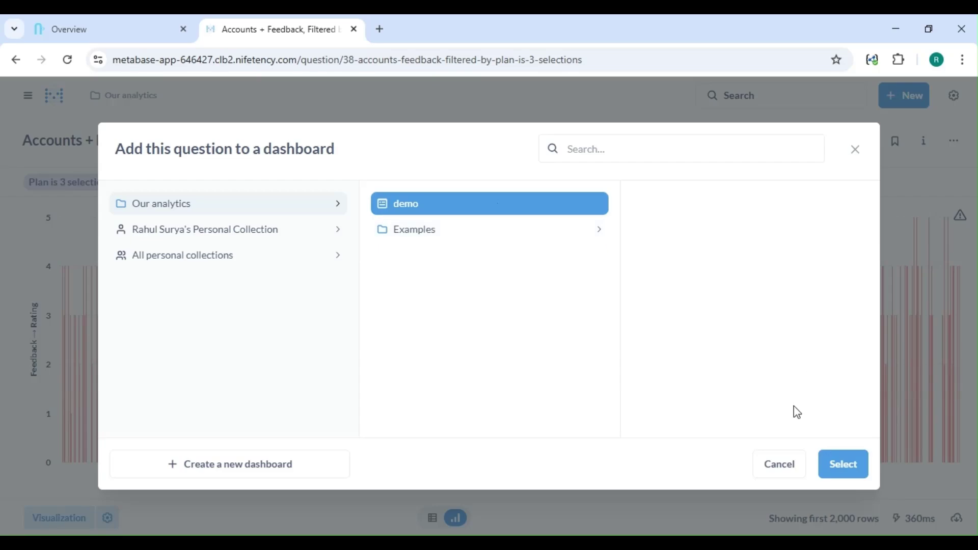
pyautogui.click(838, 471)
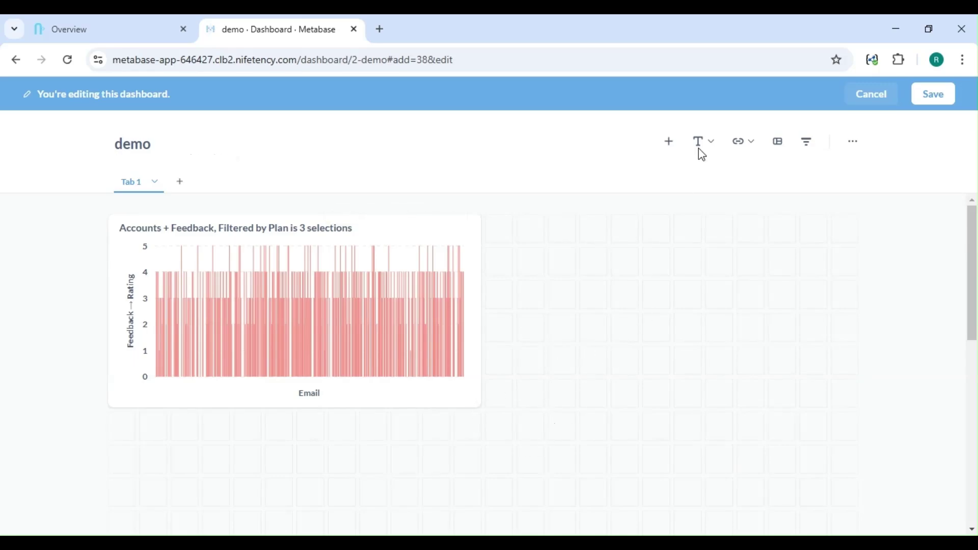
# Step: Save the 'demo' dashboard with its Email vs Rating bar chart card and return to Metabase home
pyautogui.click(948, 102)
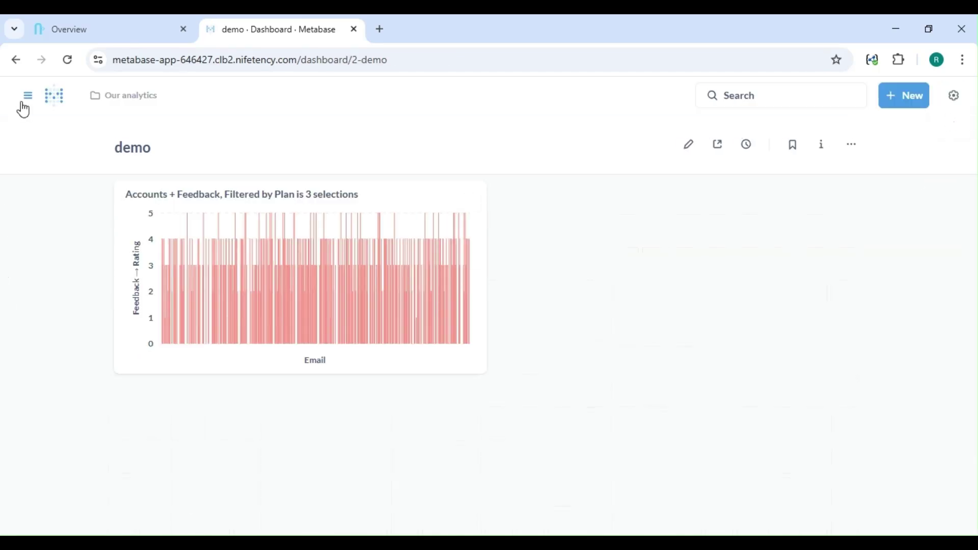
pyautogui.click(28, 96)
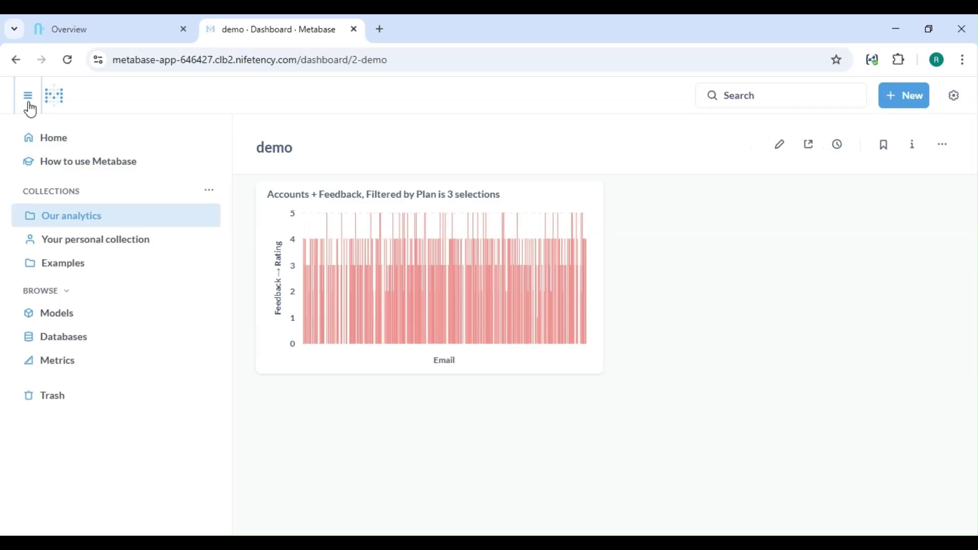
pyautogui.click(78, 137)
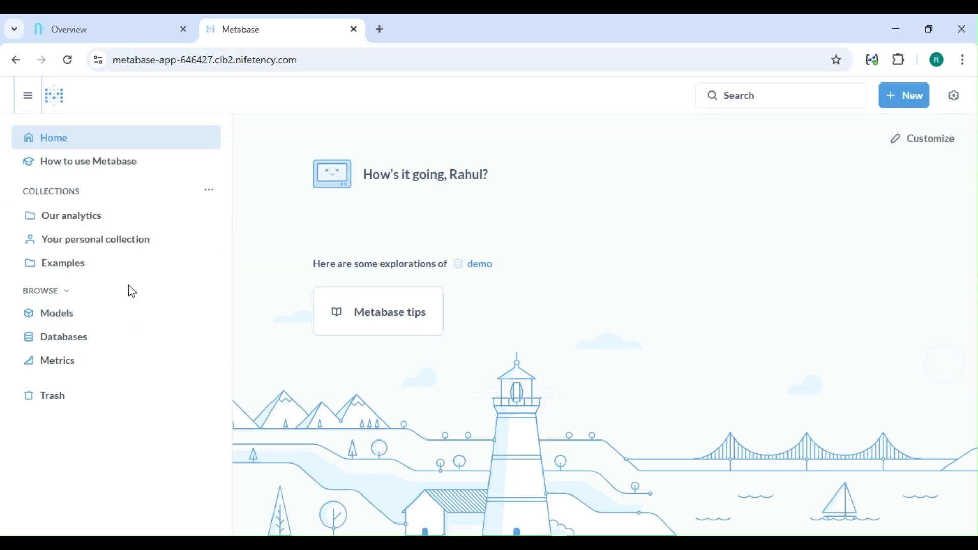
# Step: Open the E-commerce Insights dashboard from Examples and scroll through its revenue, orders and source cards
pyautogui.click(113, 276)
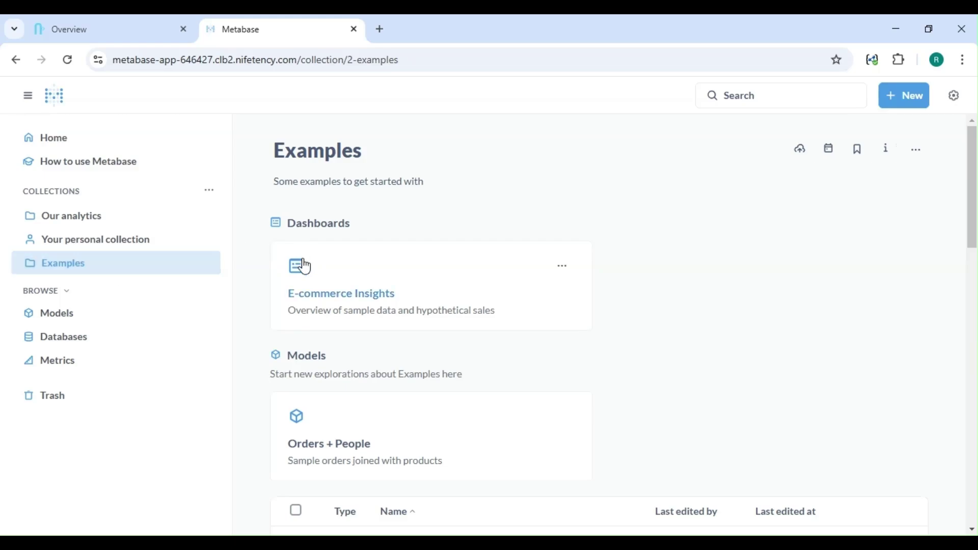
pyautogui.click(320, 288)
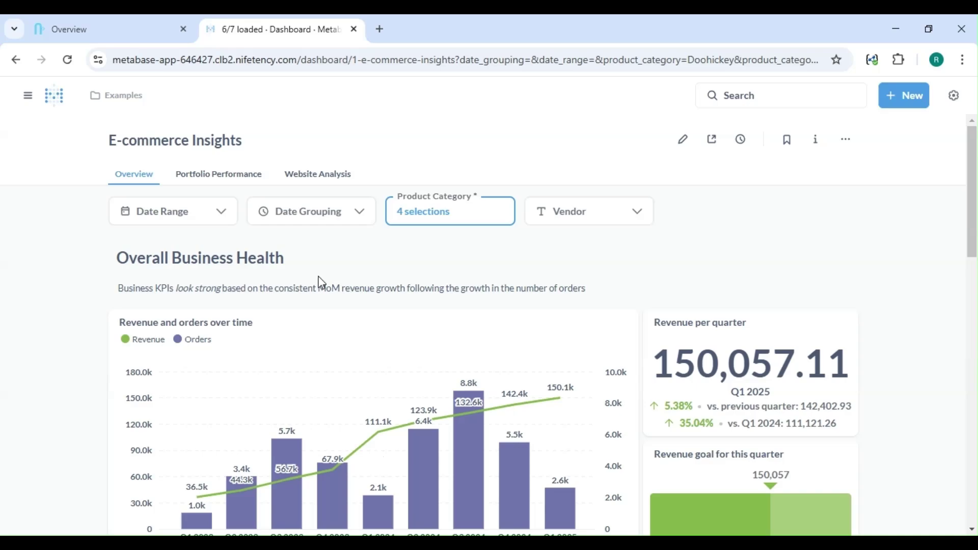
pyautogui.scroll(-1, 321, 284)
pyautogui.scroll(-1, 321, 283)
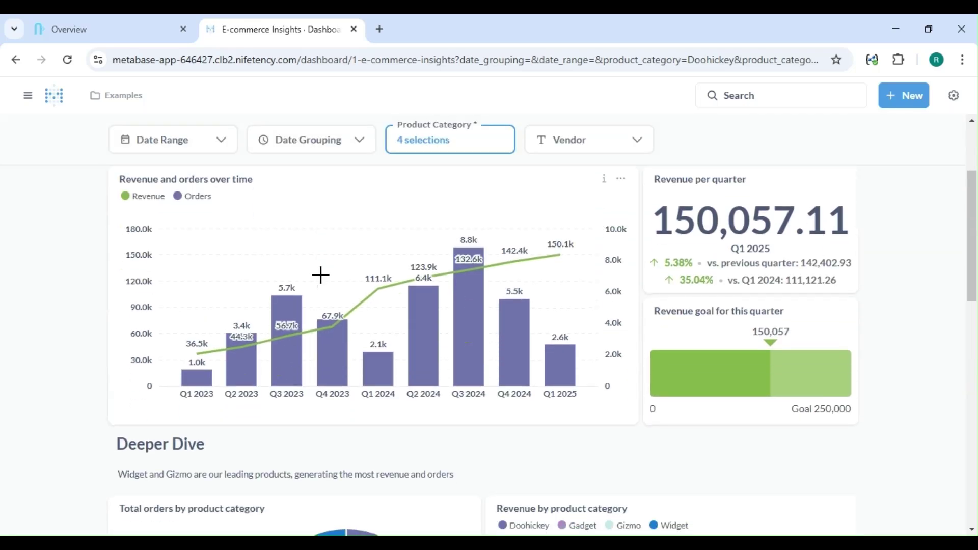
pyautogui.scroll(-3, 321, 275)
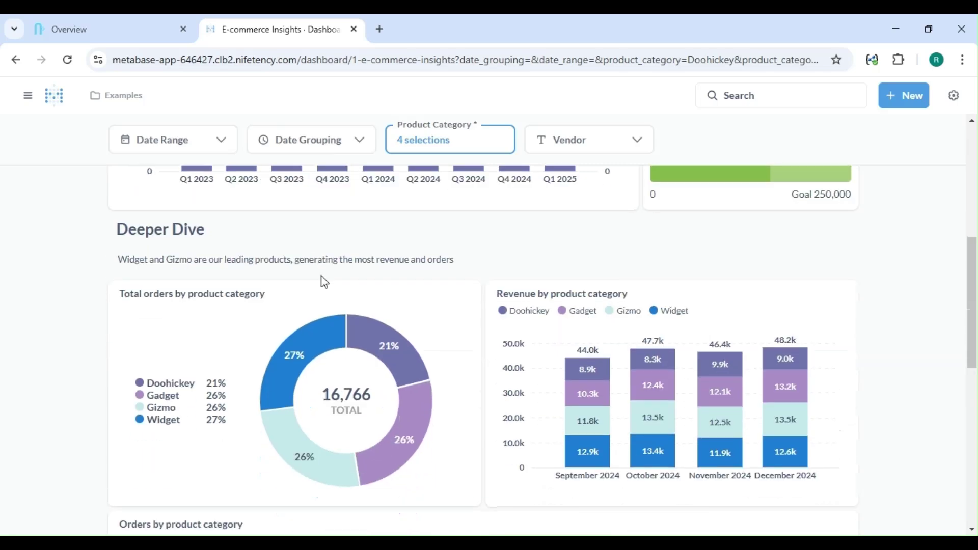
pyautogui.scroll(-3, 325, 282)
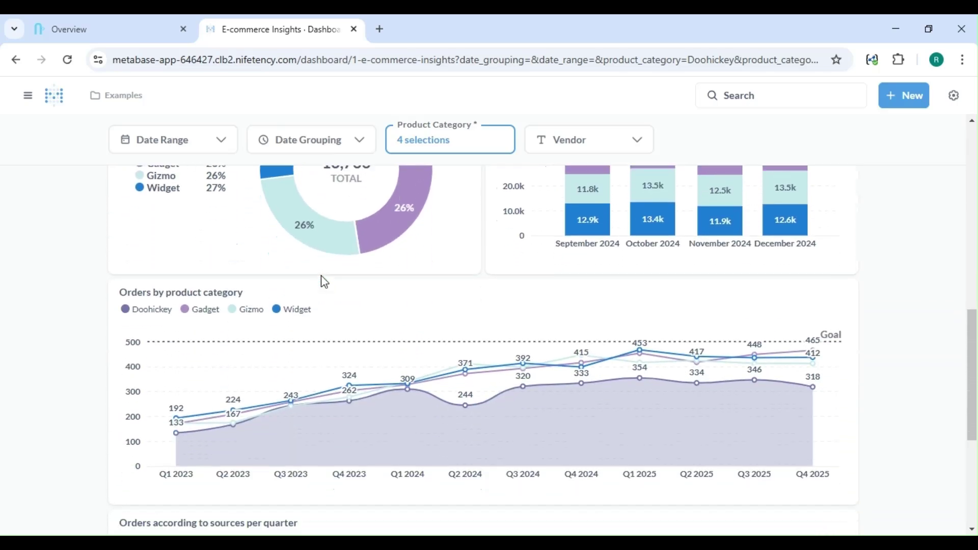
pyautogui.scroll(-4, 324, 281)
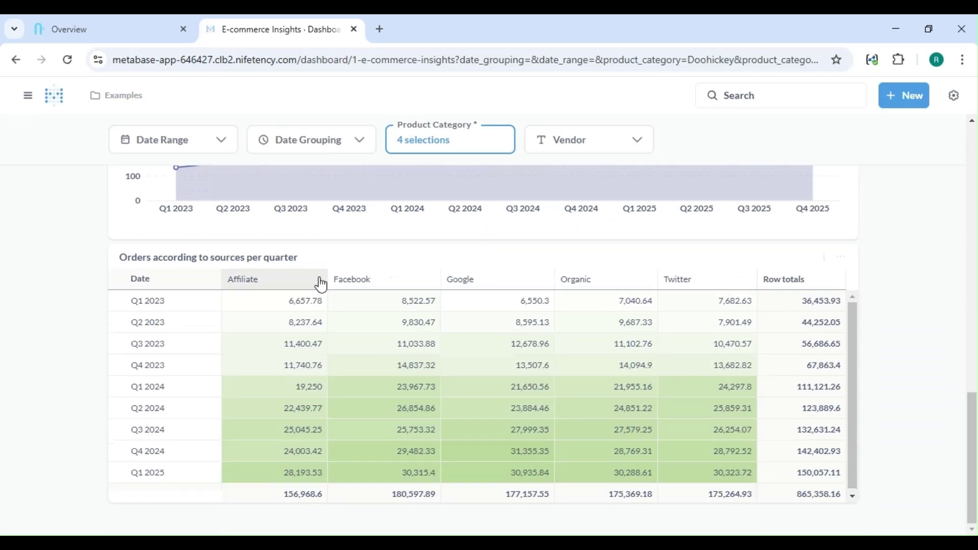